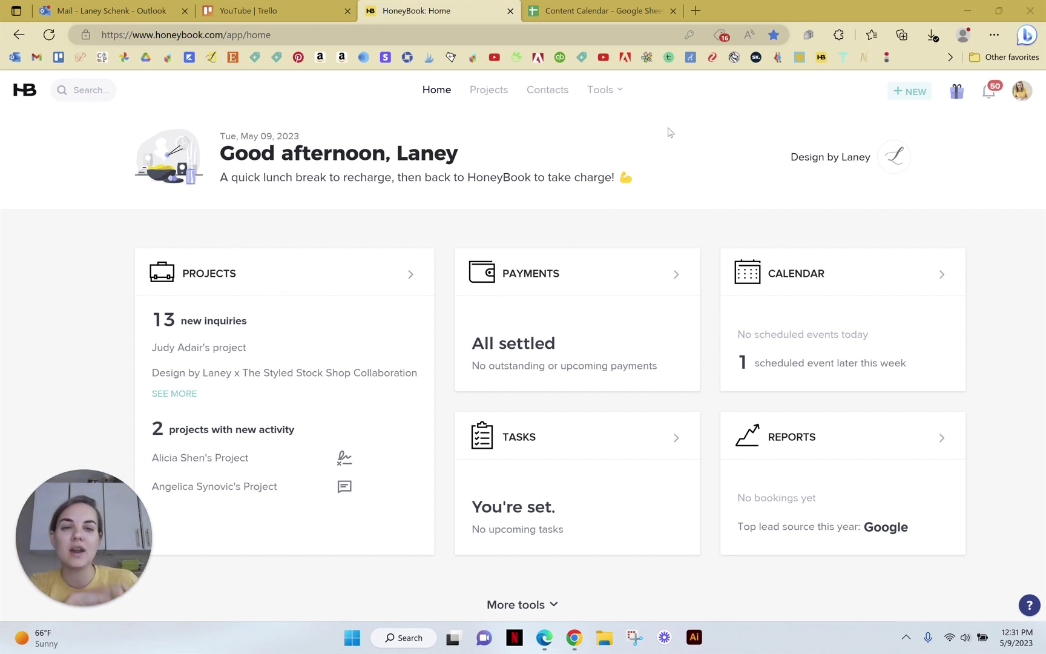
# - Open My Templates from the Tools menu to list the 30 smart file templates
pyautogui.click(617, 90)
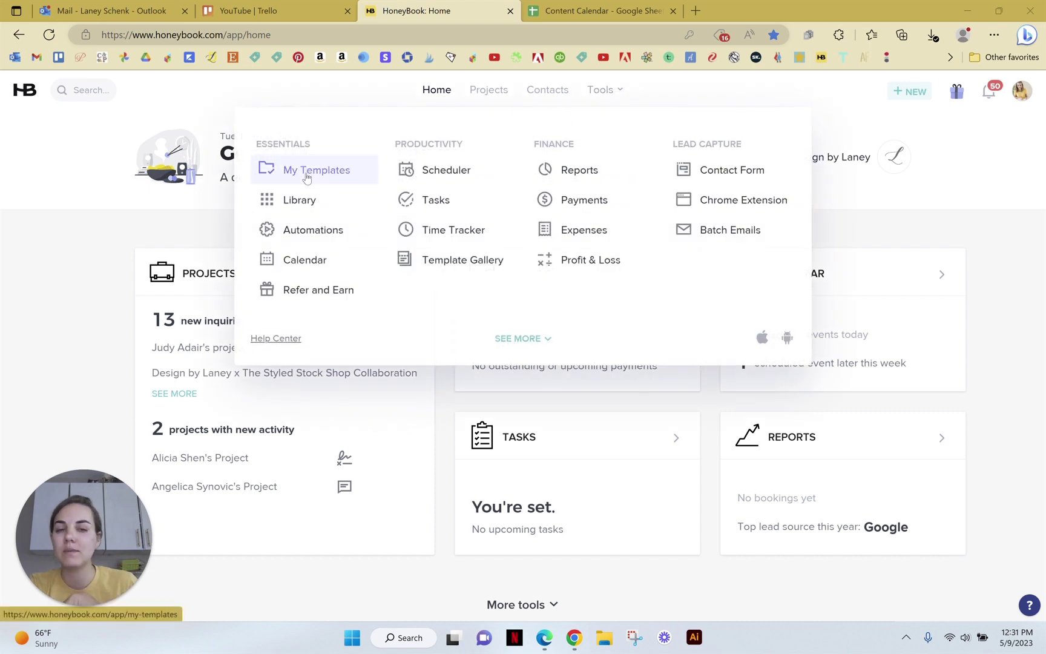
pyautogui.click(309, 176)
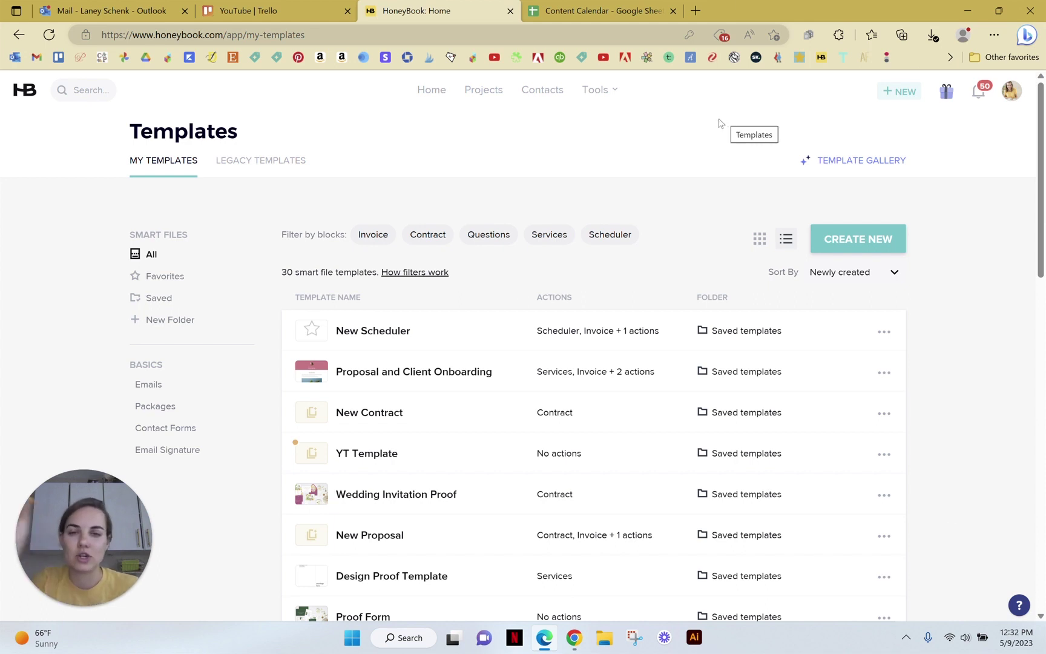
# - Create a new untitled automation template from Tools > Automations and show its first-action options
pyautogui.moveTo(585, 83)
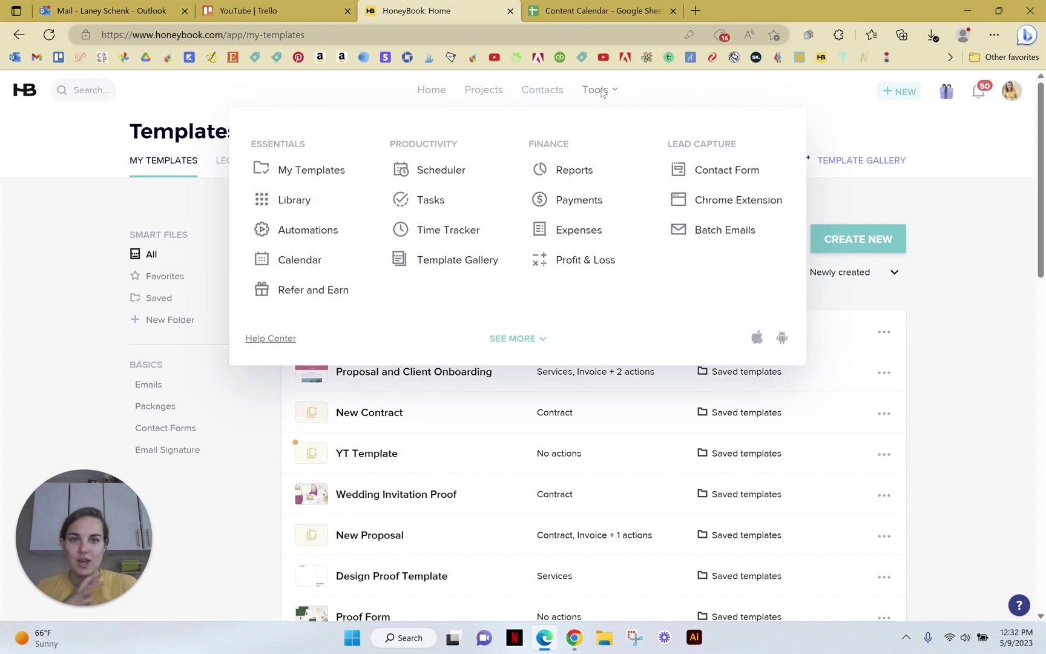
pyautogui.click(303, 233)
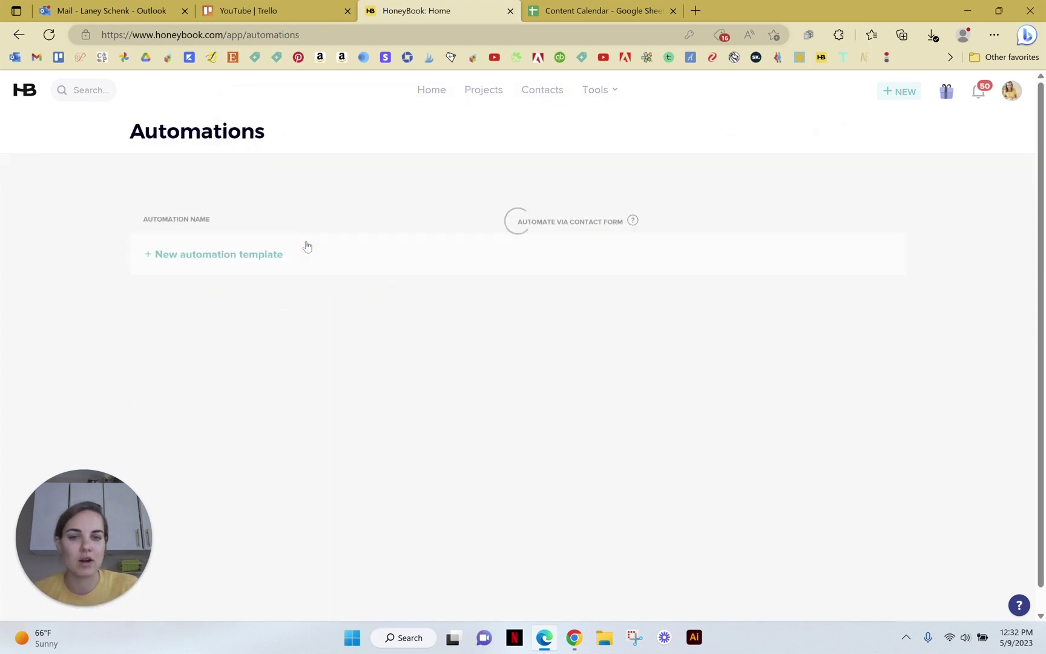
pyautogui.click(787, 205)
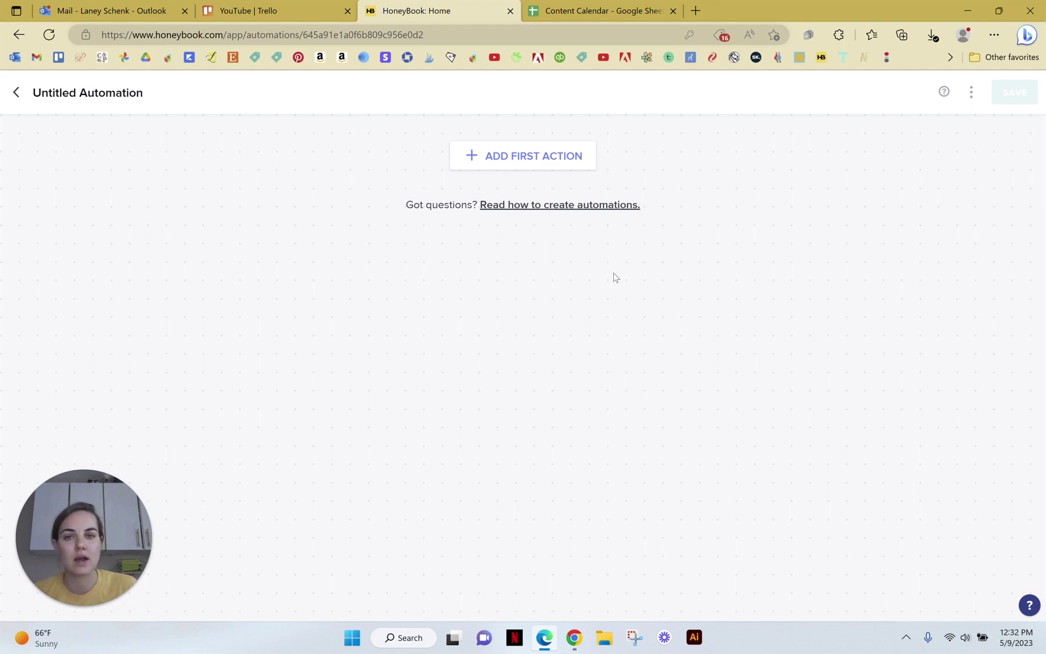
pyautogui.click(524, 157)
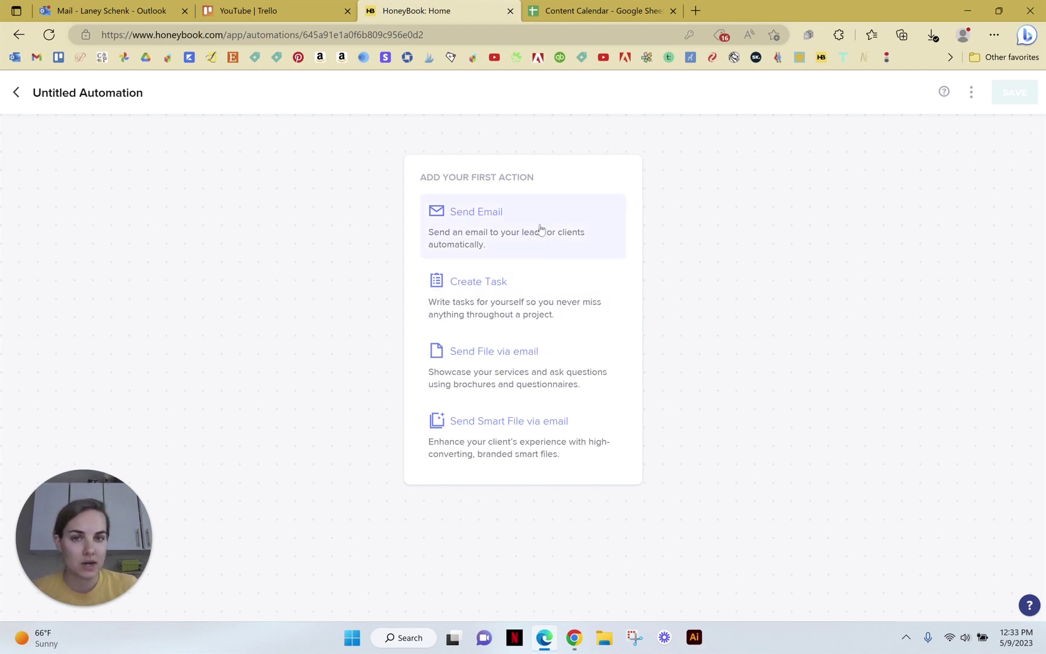
# - Make the first action Send Smart File using the New 3 Piece- proposal template as is
pyautogui.click(499, 445)
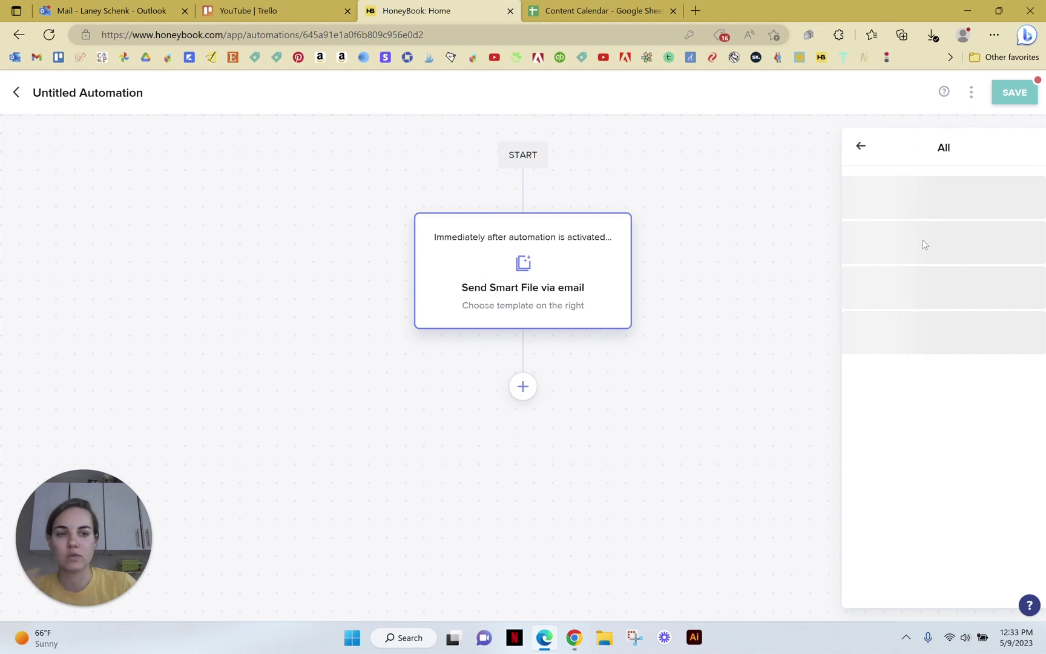
pyautogui.scroll(-12, 924, 254)
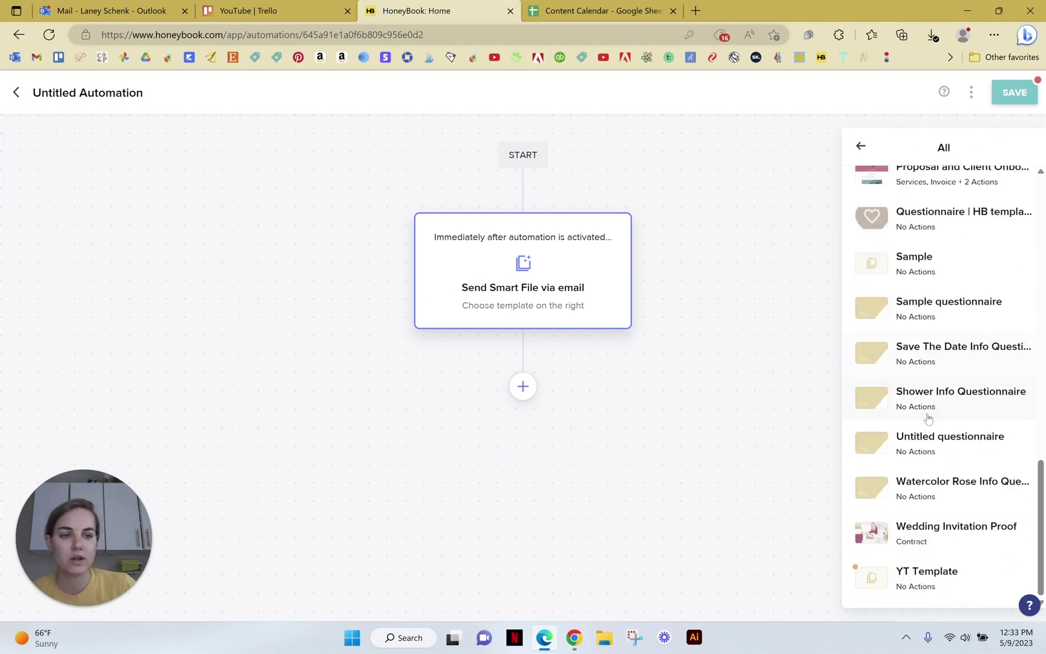
pyautogui.scroll(7, 923, 315)
pyautogui.click(915, 293)
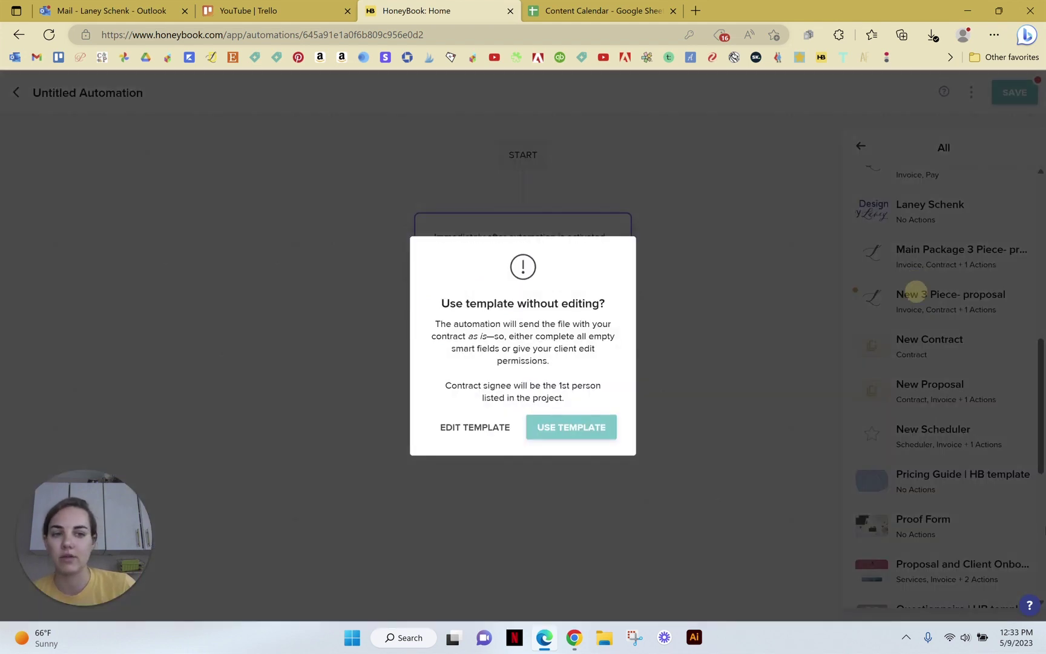
pyautogui.click(577, 425)
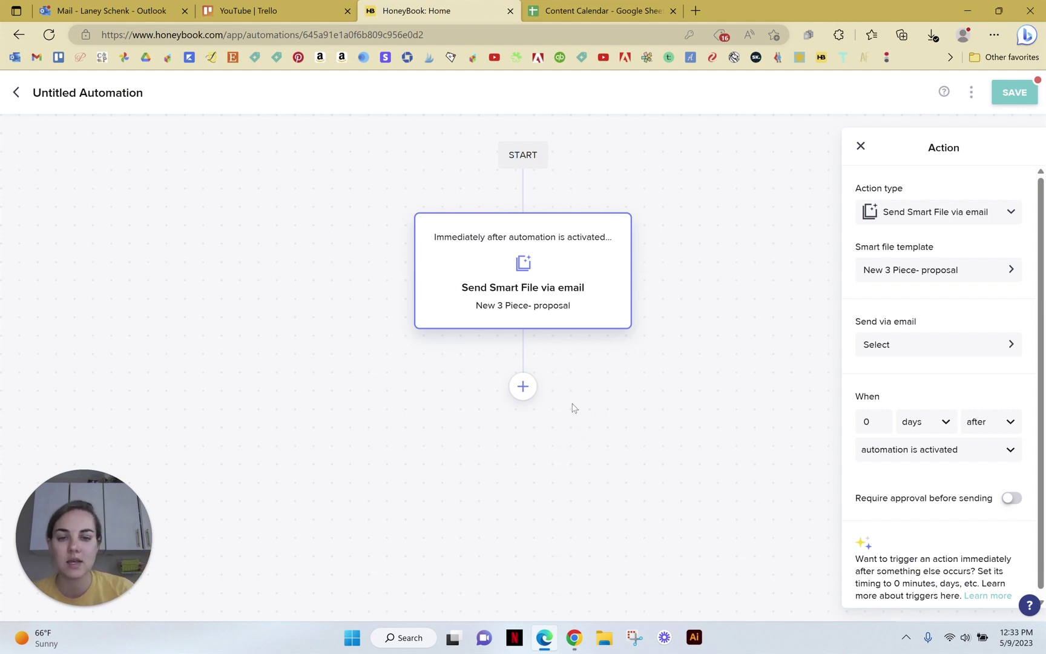
# - Send the proposal smart file with the 3-day Questionnaire Follow Up email
pyautogui.scroll(-1, 940, 363)
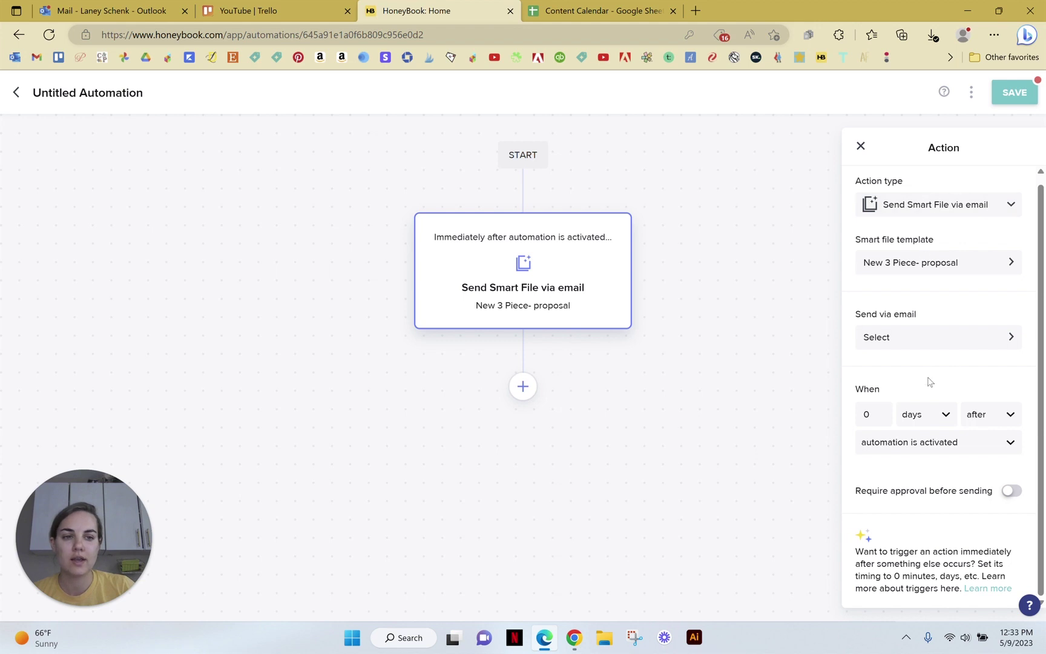
pyautogui.click(919, 337)
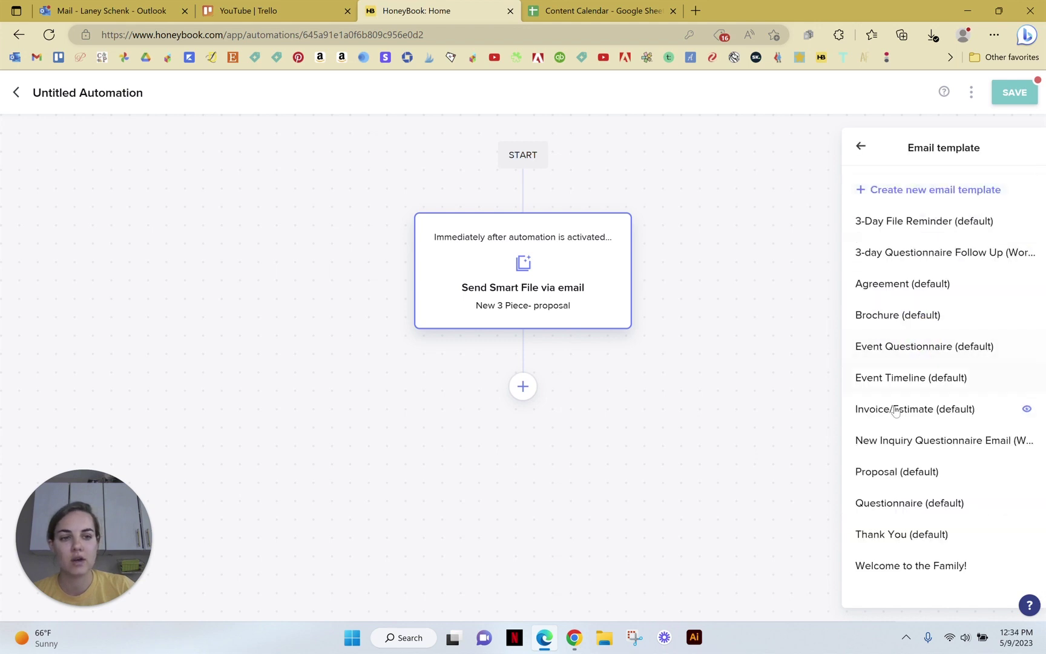
pyautogui.click(888, 252)
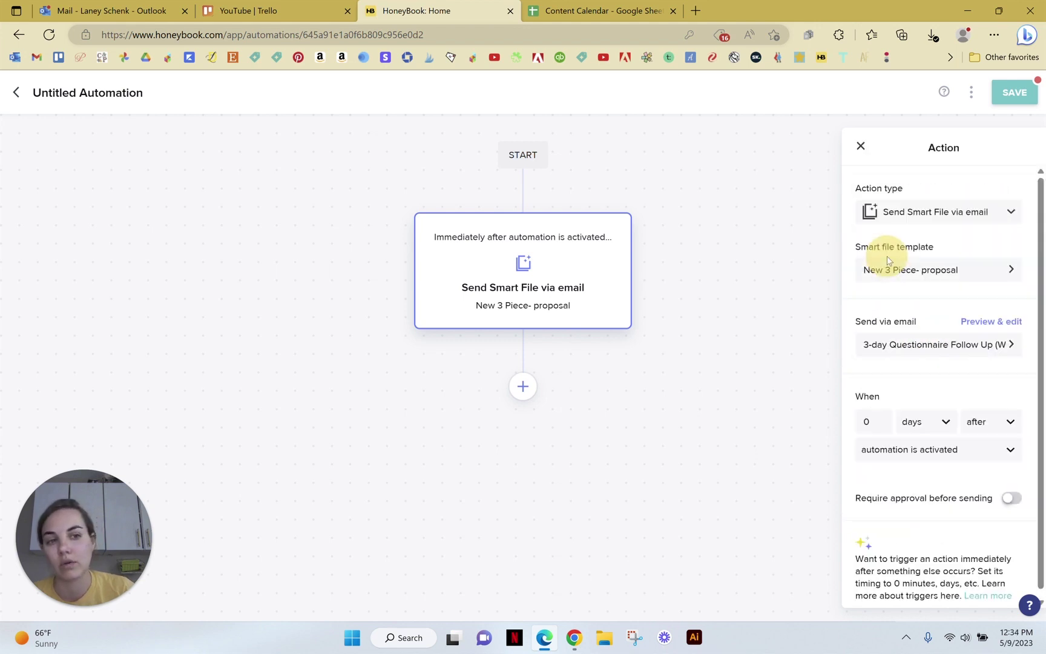
pyautogui.scroll(-1, 962, 424)
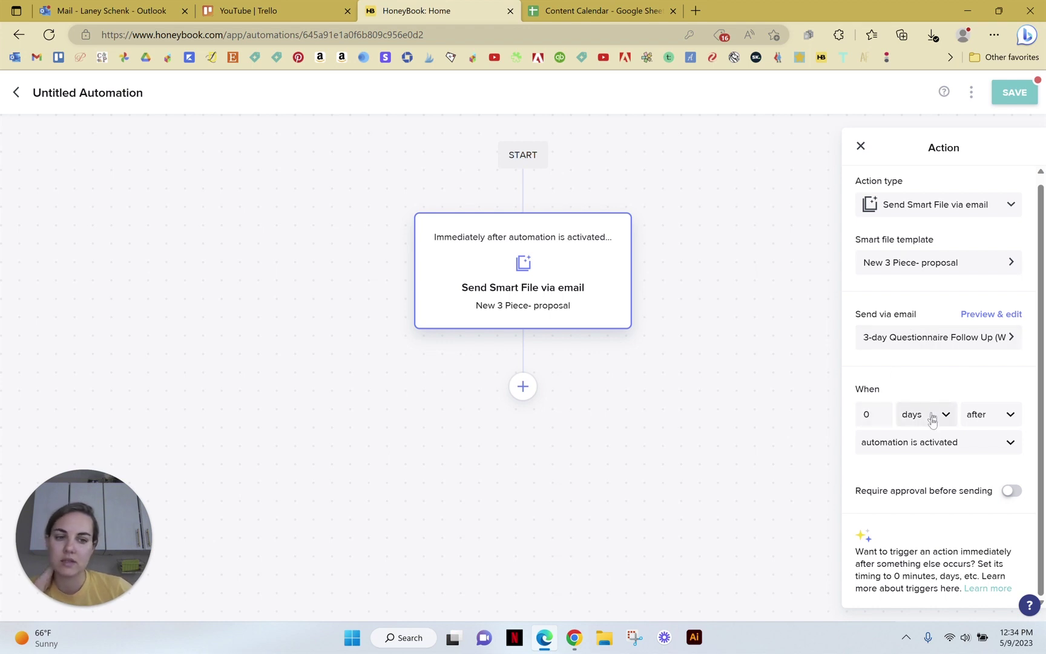
pyautogui.click(935, 443)
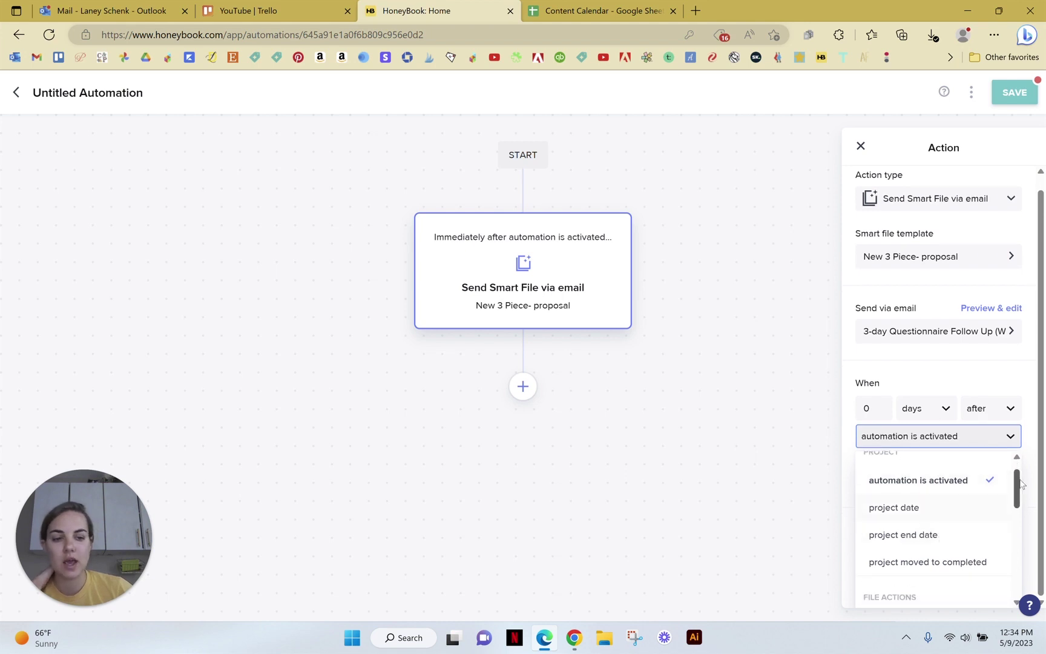
pyautogui.moveTo(1015, 484); pyautogui.dragTo(1014, 524)
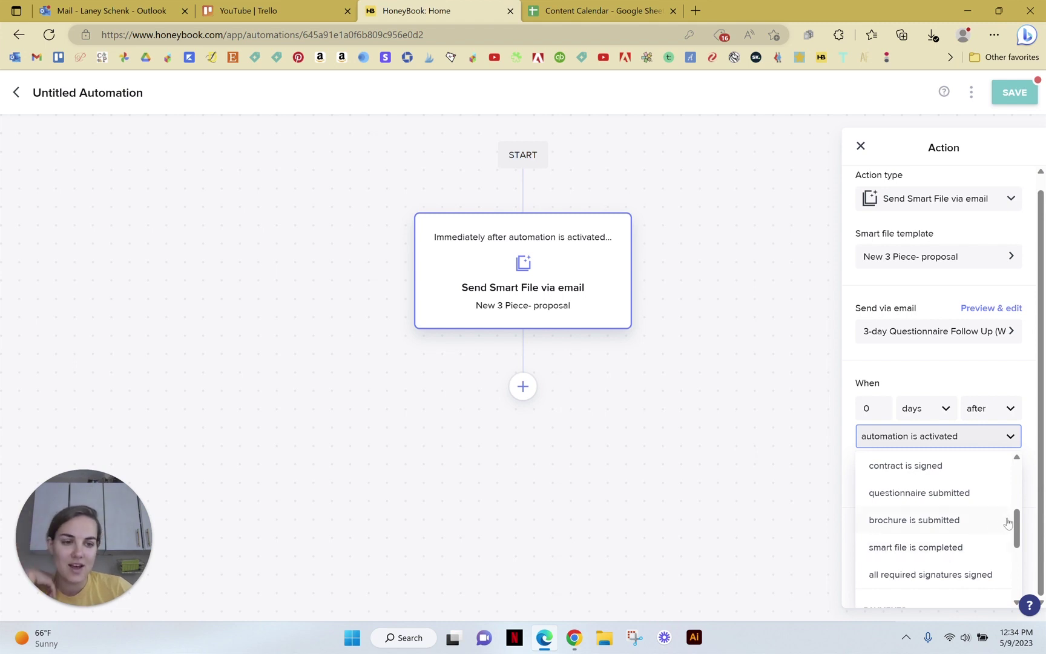
pyautogui.moveTo(1011, 518); pyautogui.dragTo(1014, 573)
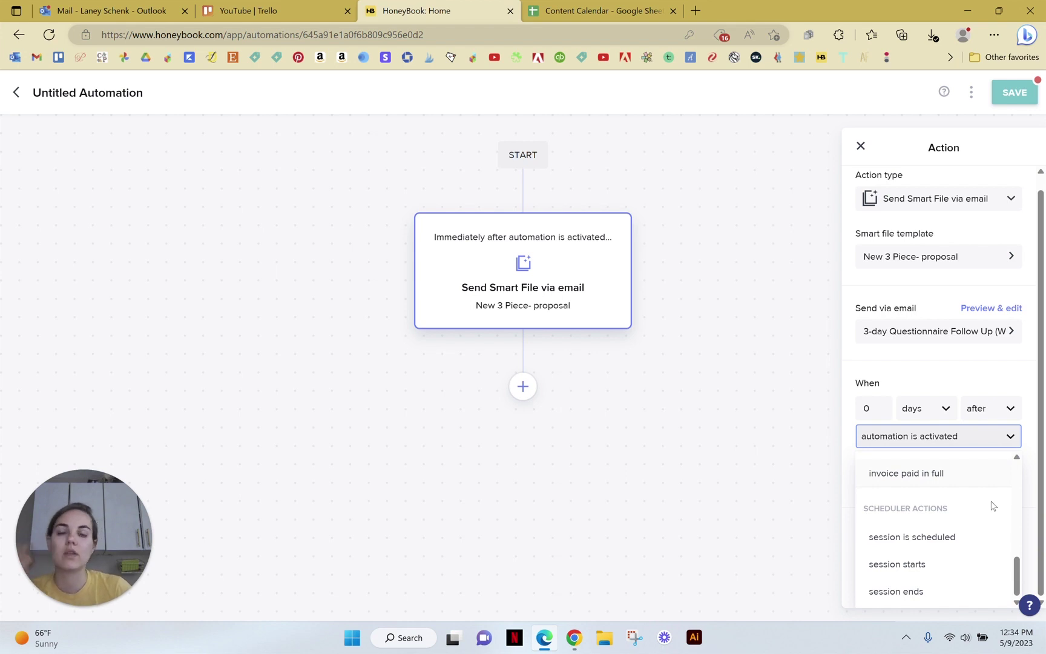
pyautogui.click(937, 437)
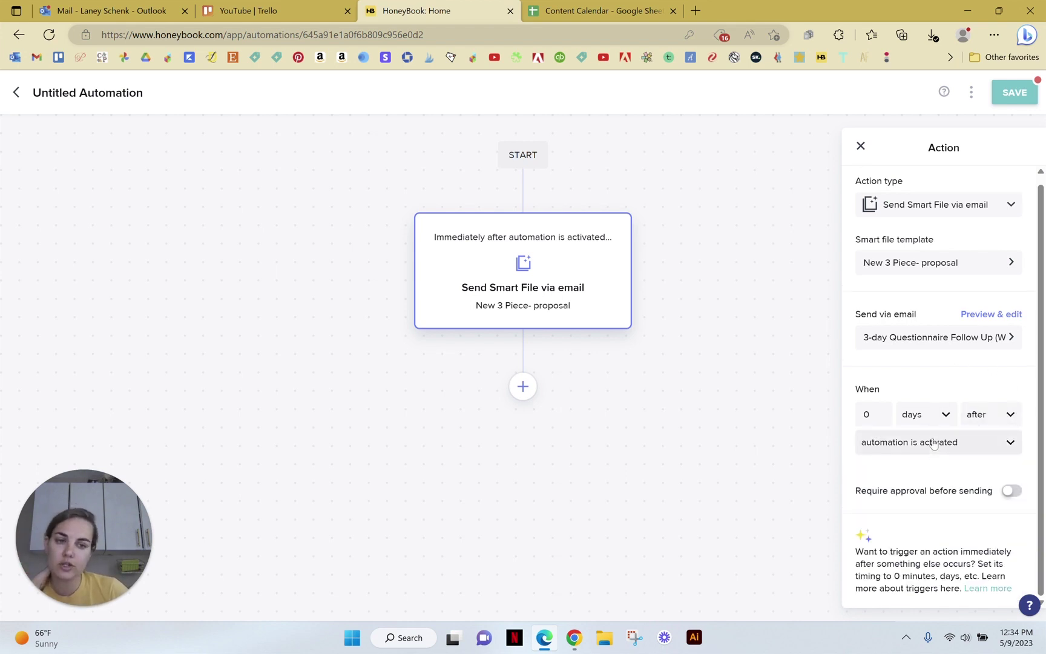
pyautogui.click(994, 410)
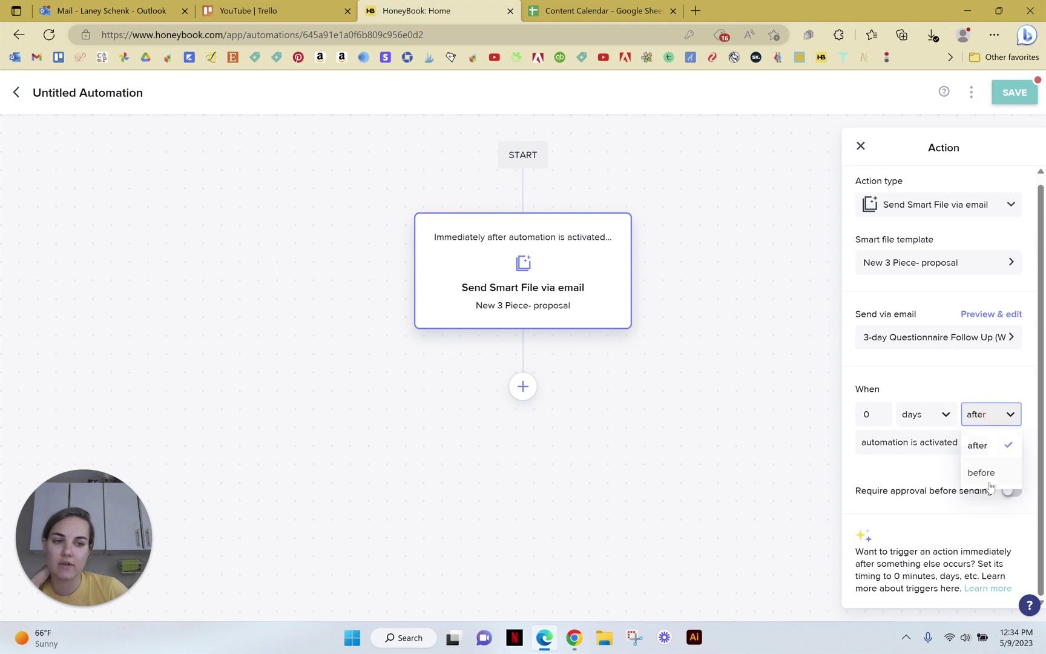
pyautogui.click(946, 424)
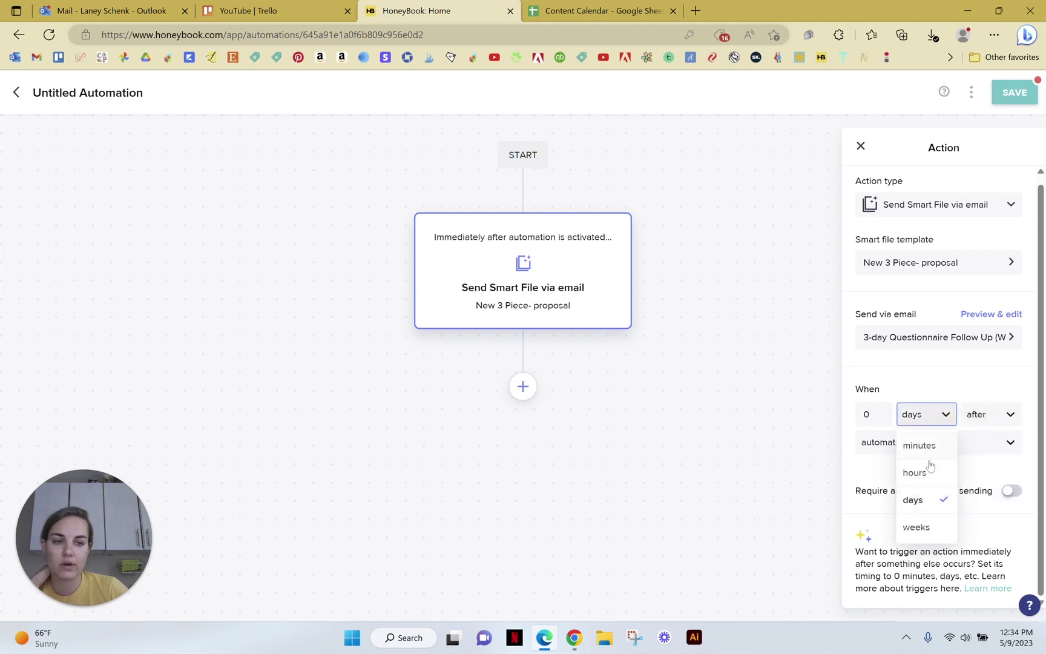
pyautogui.click(906, 370)
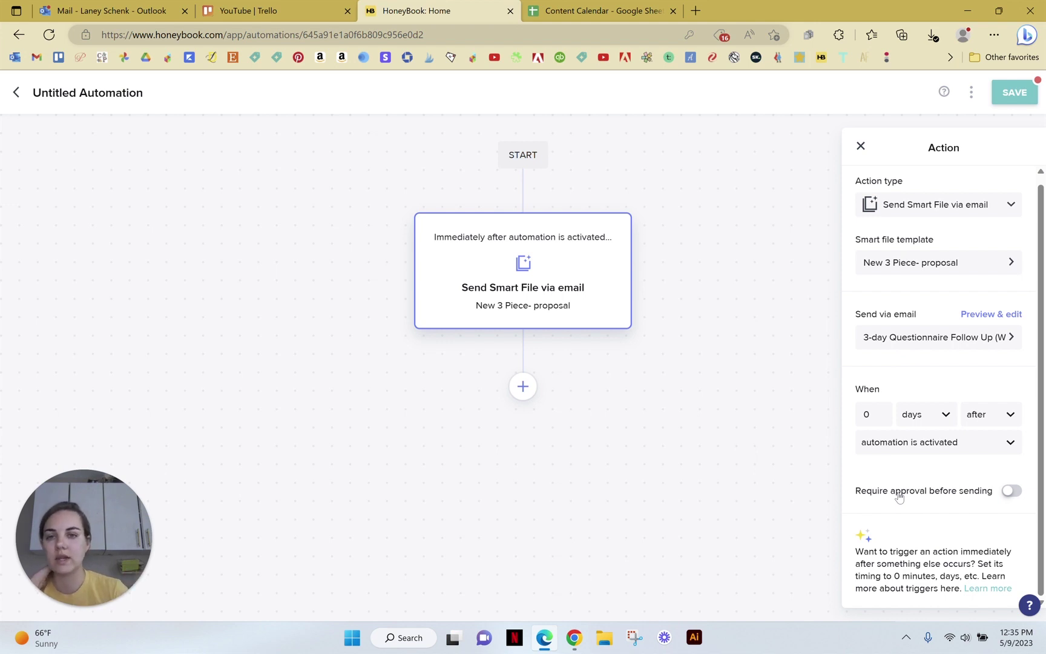
# - Save the automation with the Send Smart File step as its first action
pyautogui.moveTo(561, 315)
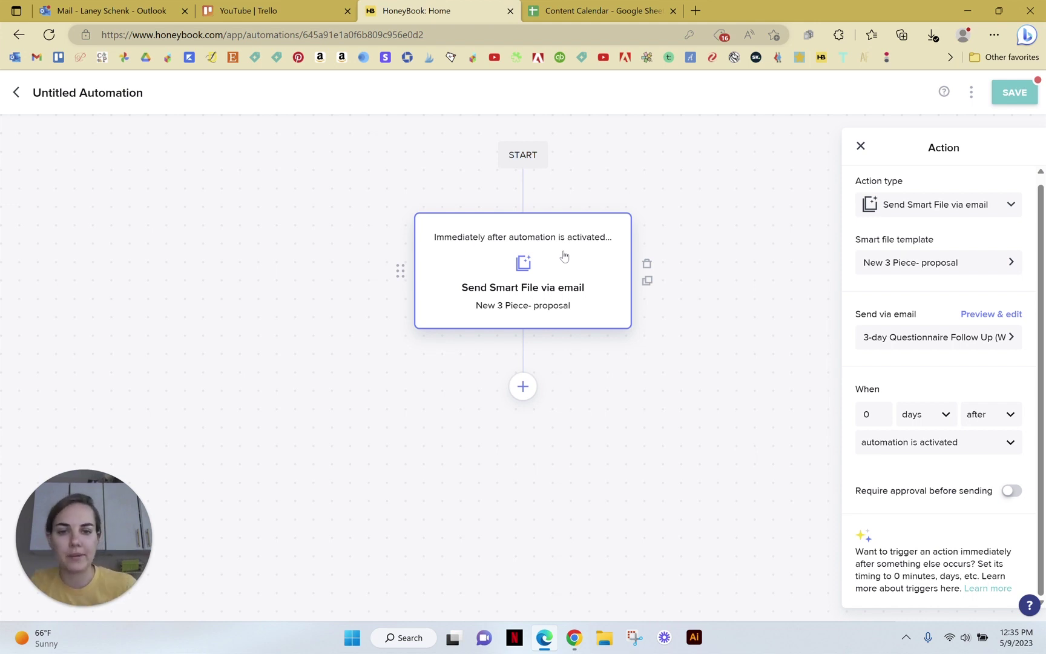
# - Add a second Create Task step for making the client's design proofs and choose its timing
pyautogui.click(523, 386)
pyautogui.click(485, 325)
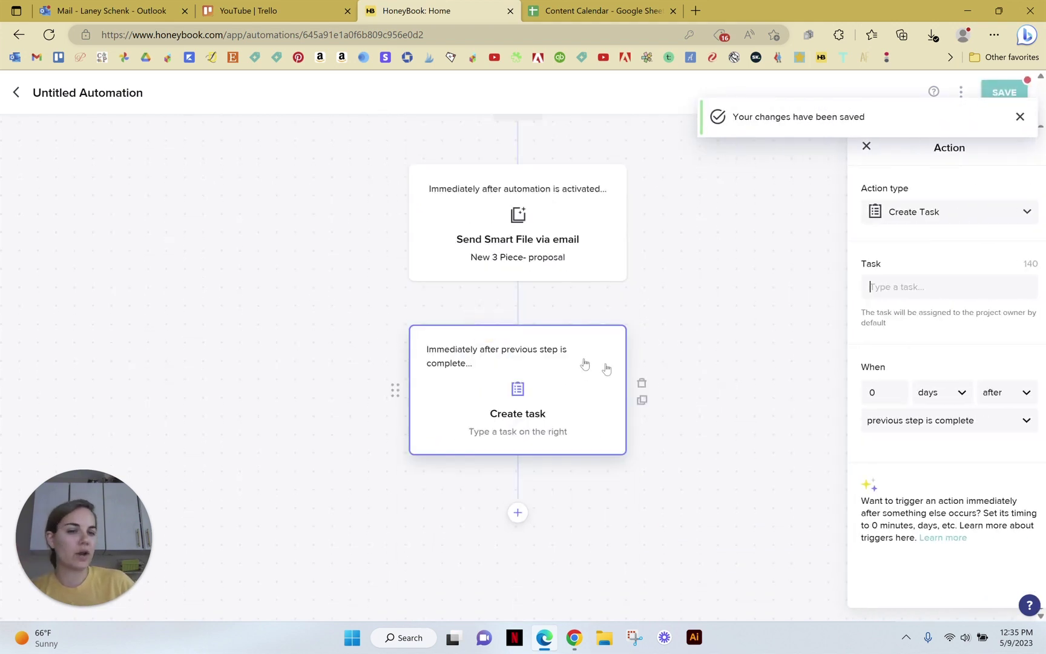
pyautogui.click(910, 287)
pyautogui.write('Create Desi')
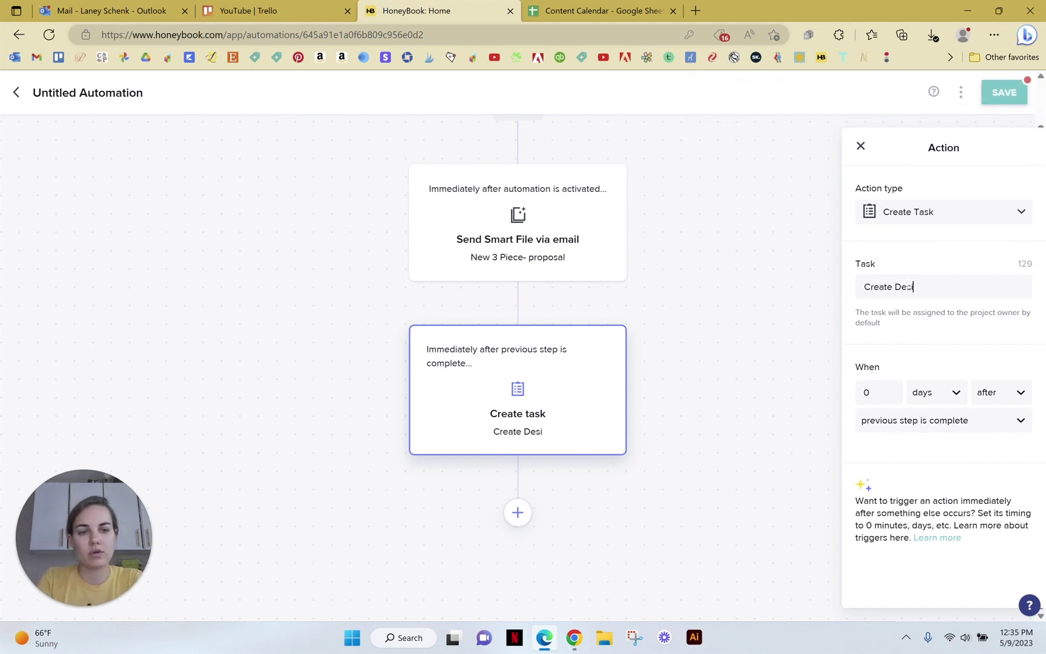
pyautogui.write('gn Proofs for Maria')
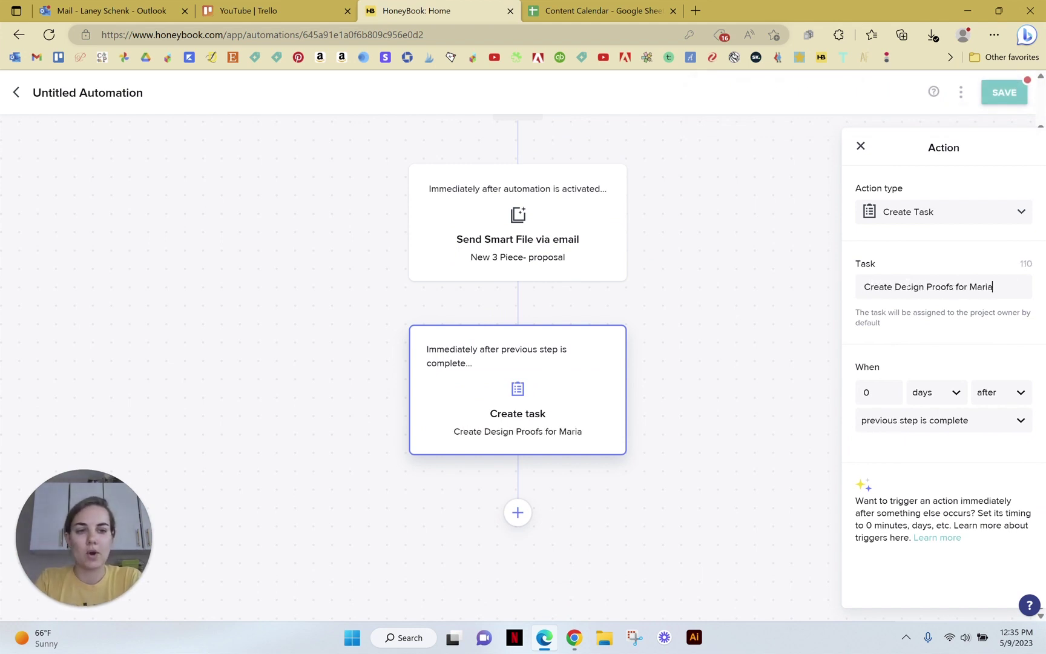
pyautogui.click(901, 425)
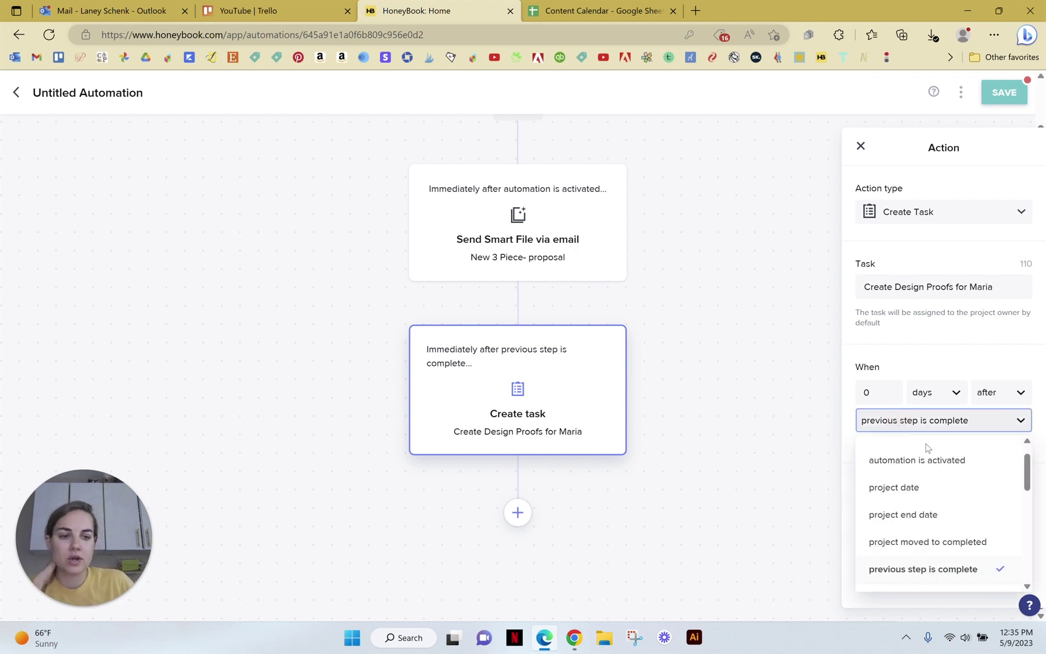
pyautogui.scroll(1, 966, 484)
pyautogui.scroll(-3, 968, 492)
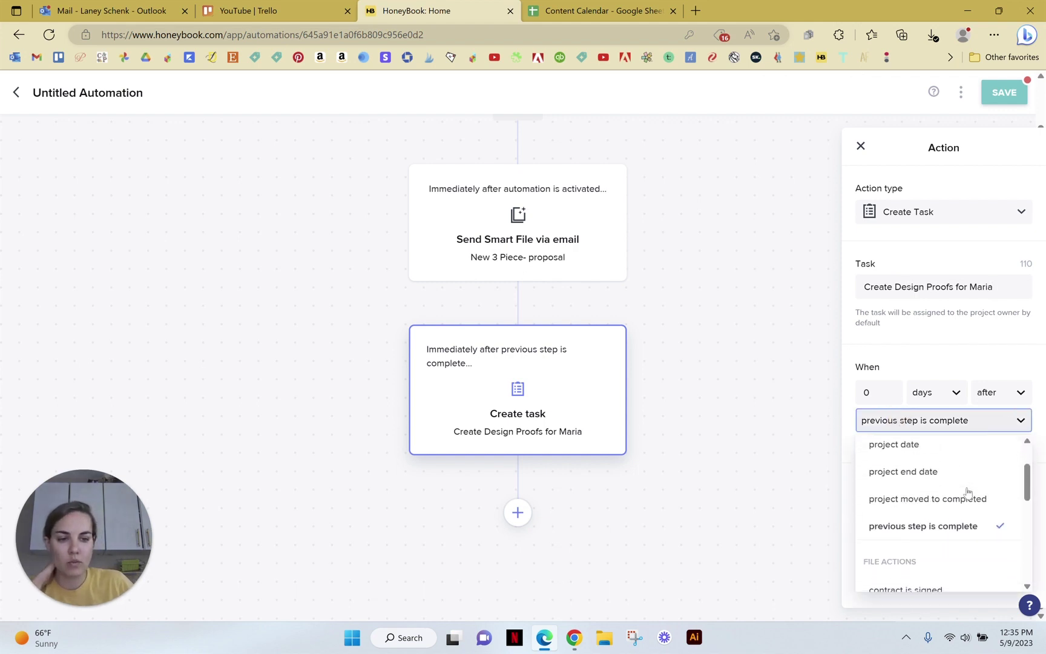
# - Trigger the design-proofs task on questionnaire submission and save the automation
pyautogui.click(947, 499)
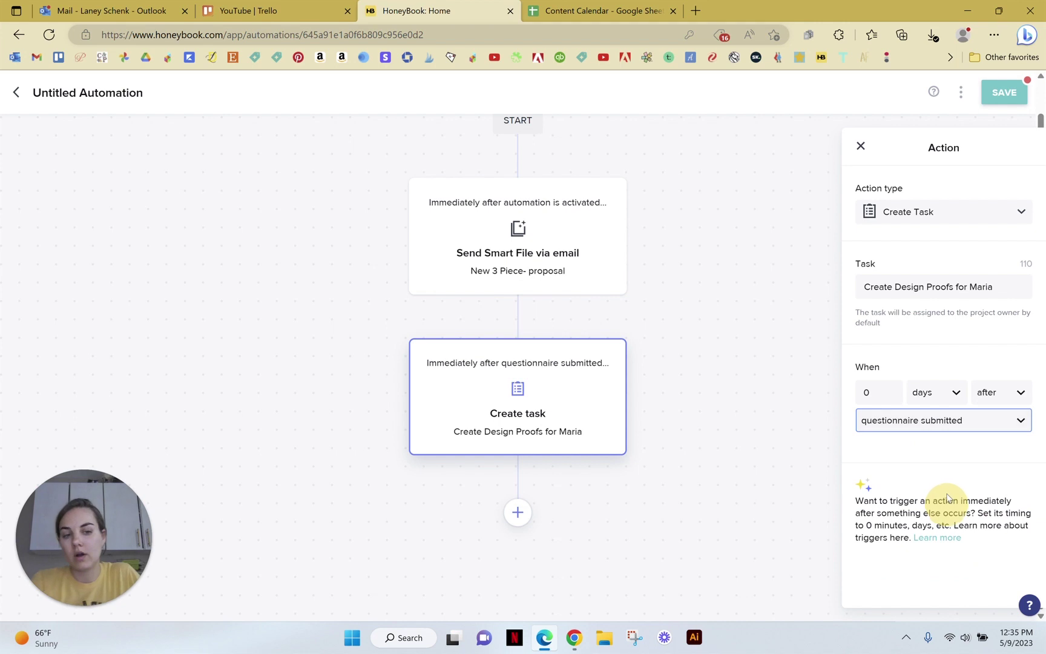
pyautogui.click(936, 450)
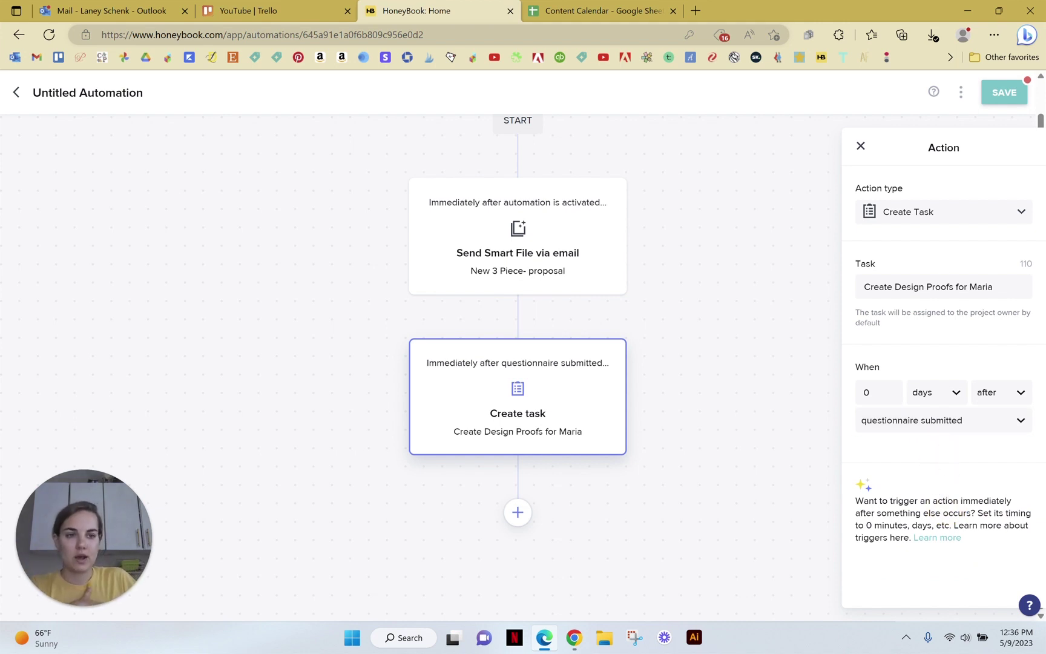
pyautogui.click(860, 146)
pyautogui.click(1015, 95)
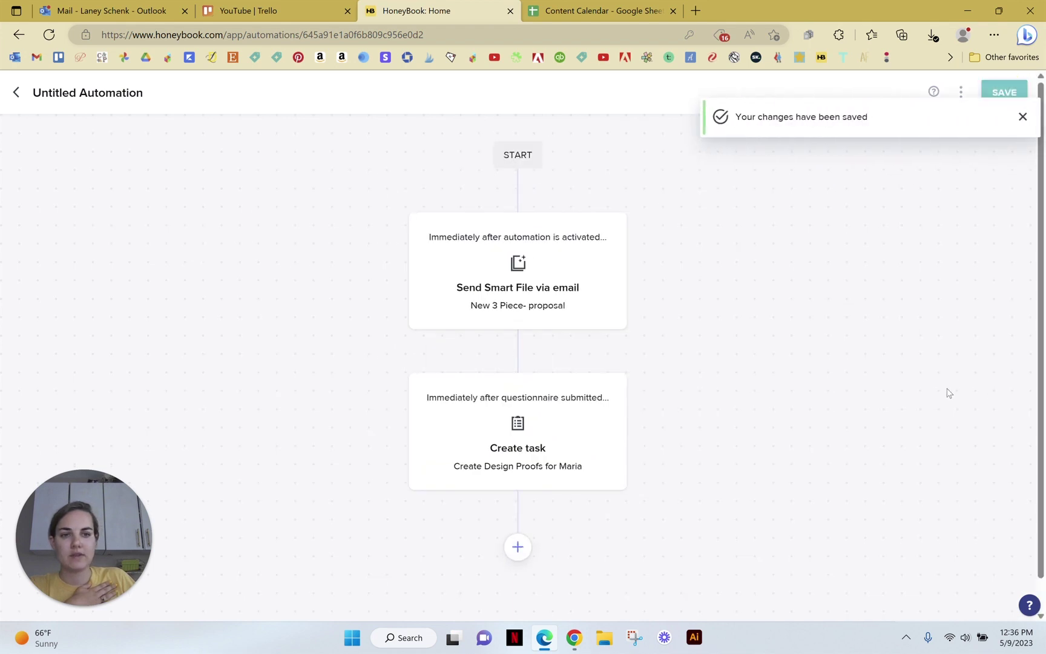
# - Rename the automation after the client, save it, and return to the Automations list
pyautogui.tripleClick(94, 96)
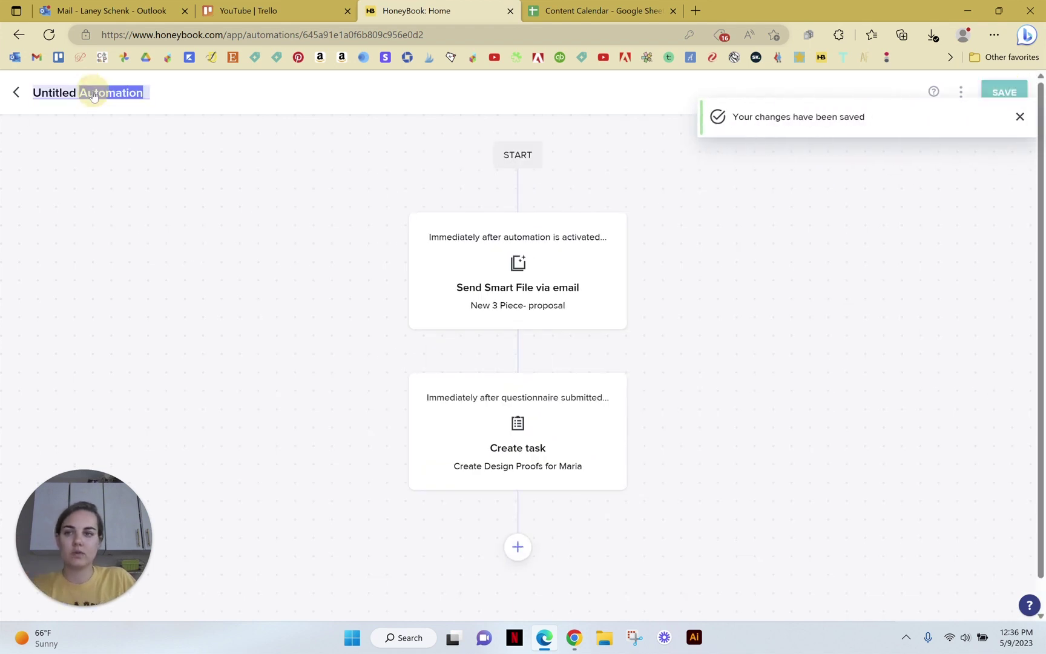
pyautogui.write('Maria Auto')
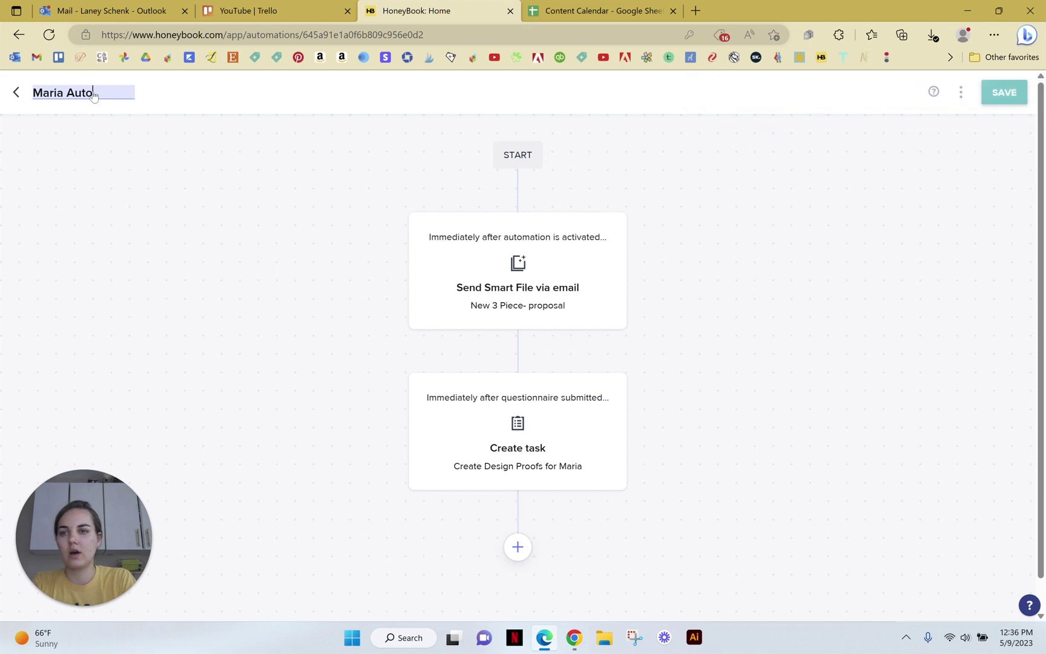
pyautogui.write('mation')
pyautogui.click(320, 178)
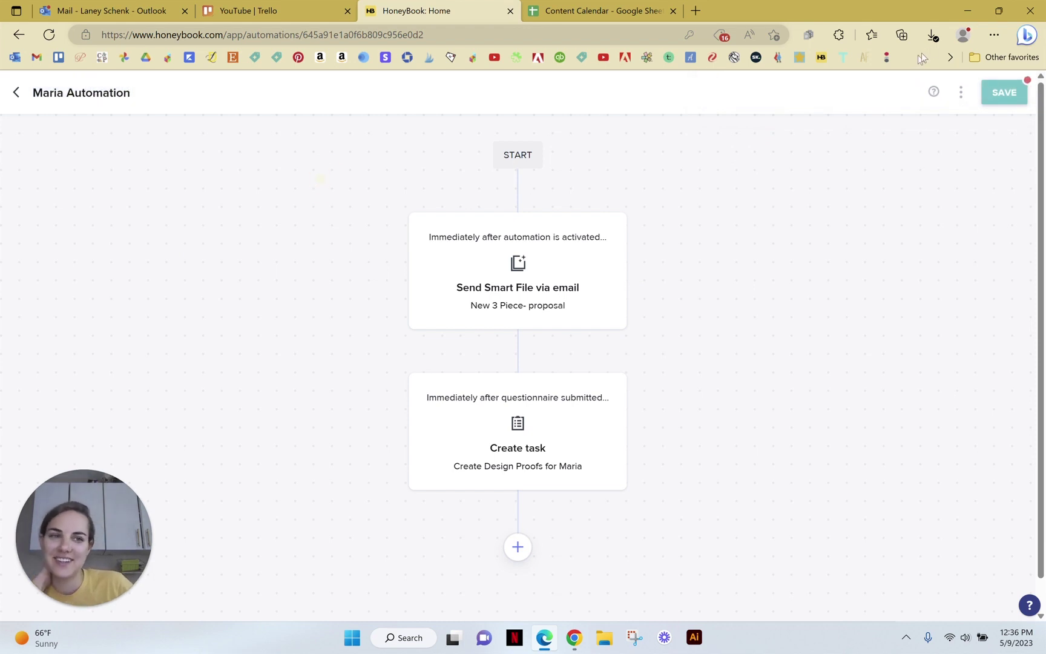
pyautogui.click(988, 92)
pyautogui.click(16, 92)
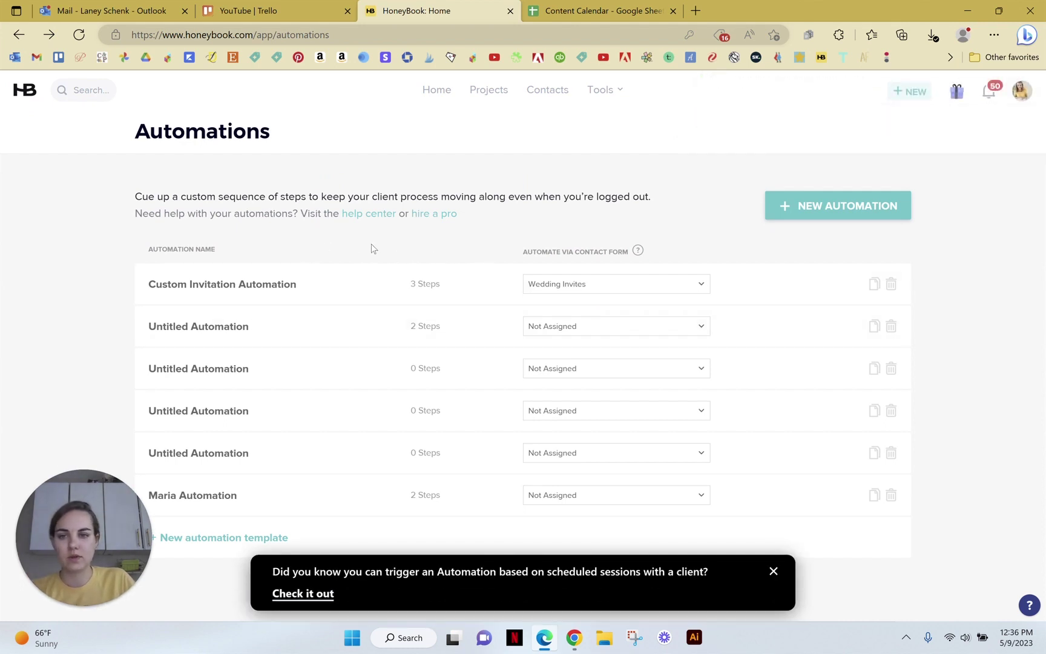
# - Check Custom Invitation Automation's Wedding Invites contact-form trigger and close the scheduled-session tip
pyautogui.moveTo(526, 251); pyautogui.dragTo(634, 251)
pyautogui.click(635, 252)
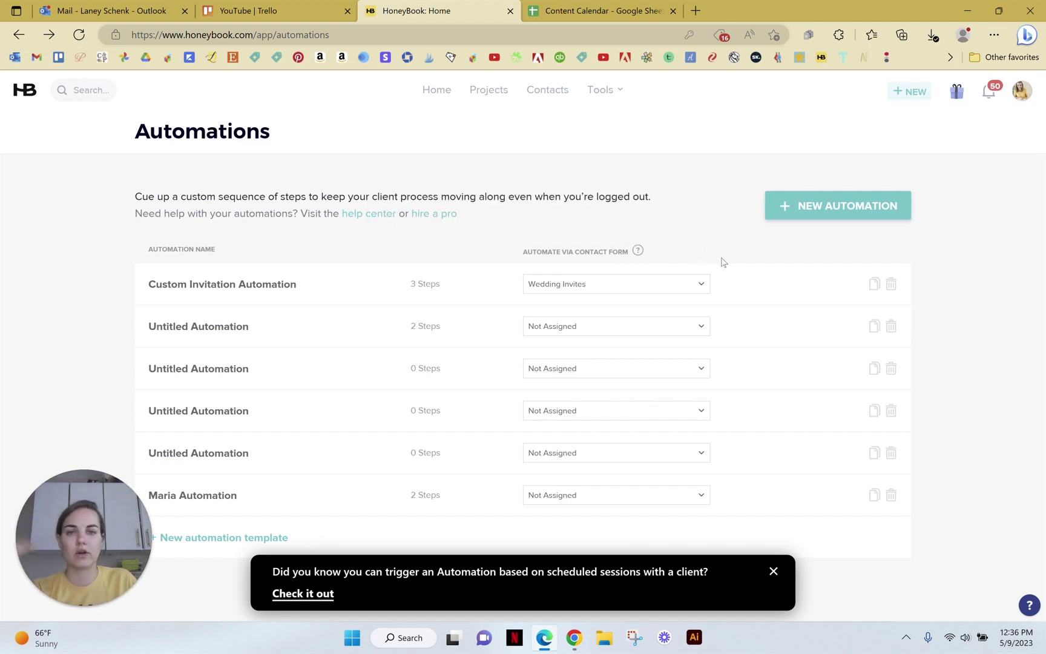
pyautogui.click(633, 283)
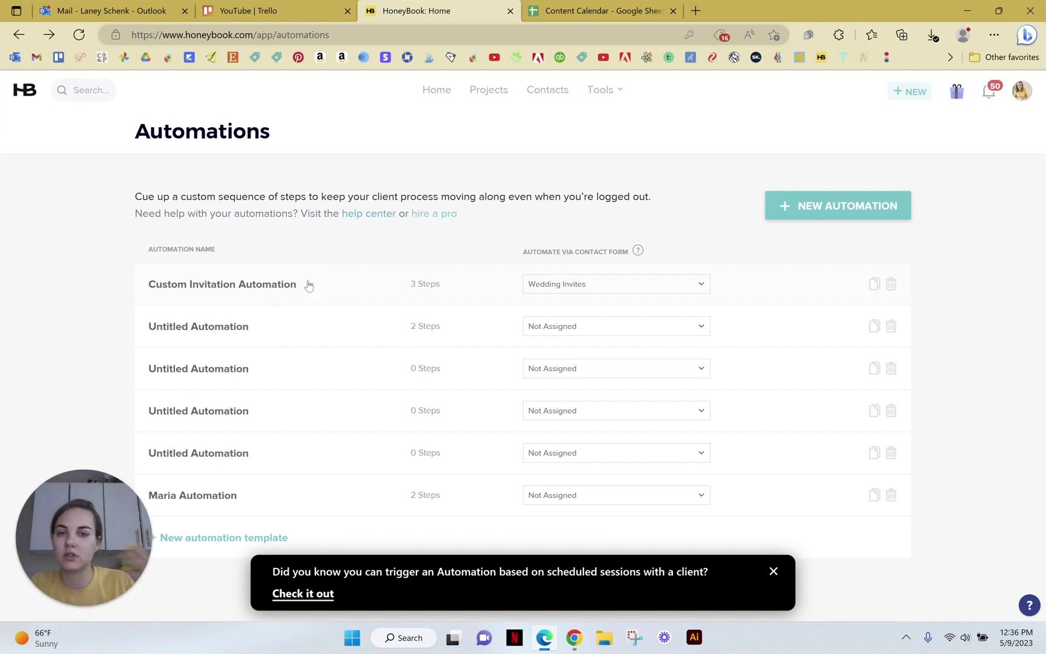
pyautogui.click(773, 571)
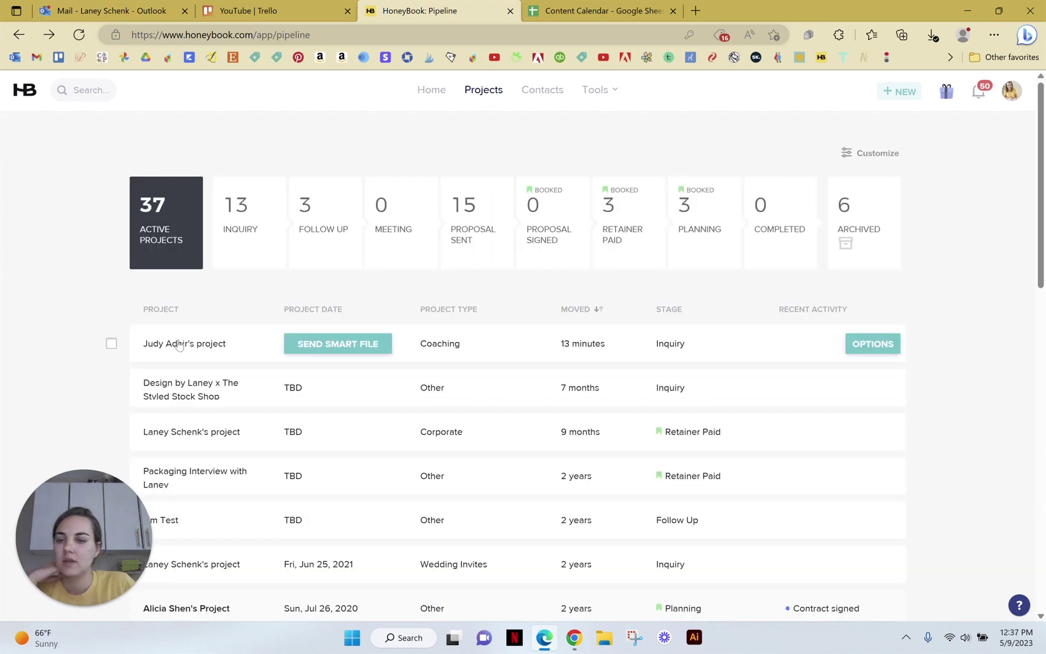
# - In the client's coaching project, choose Customize & Apply on Custom Invitation Automation
pyautogui.click(198, 344)
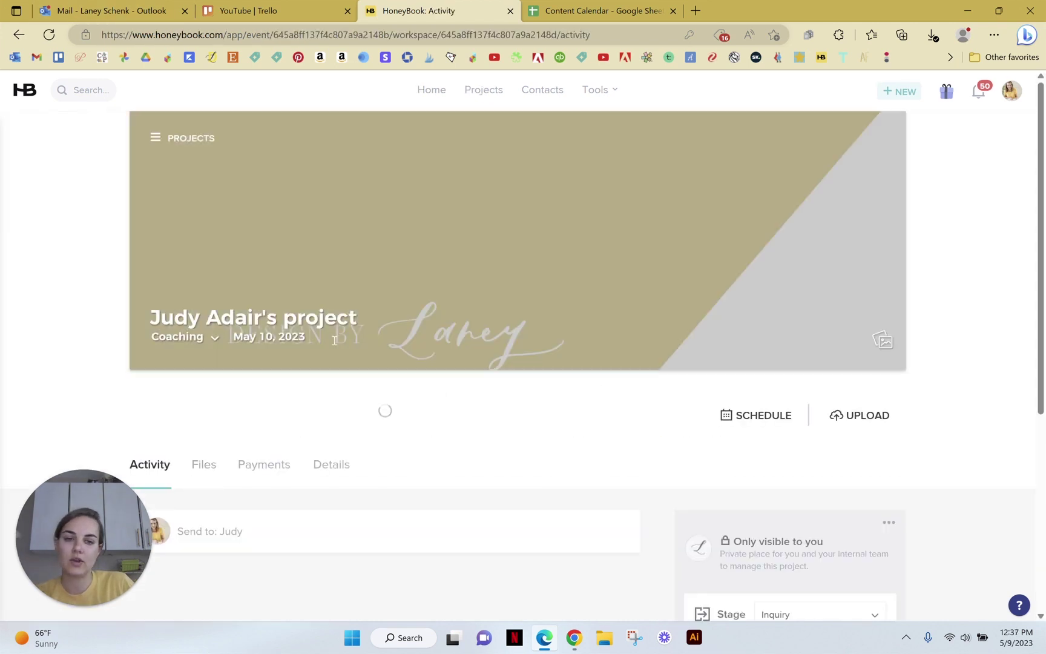
pyautogui.scroll(-5, 334, 340)
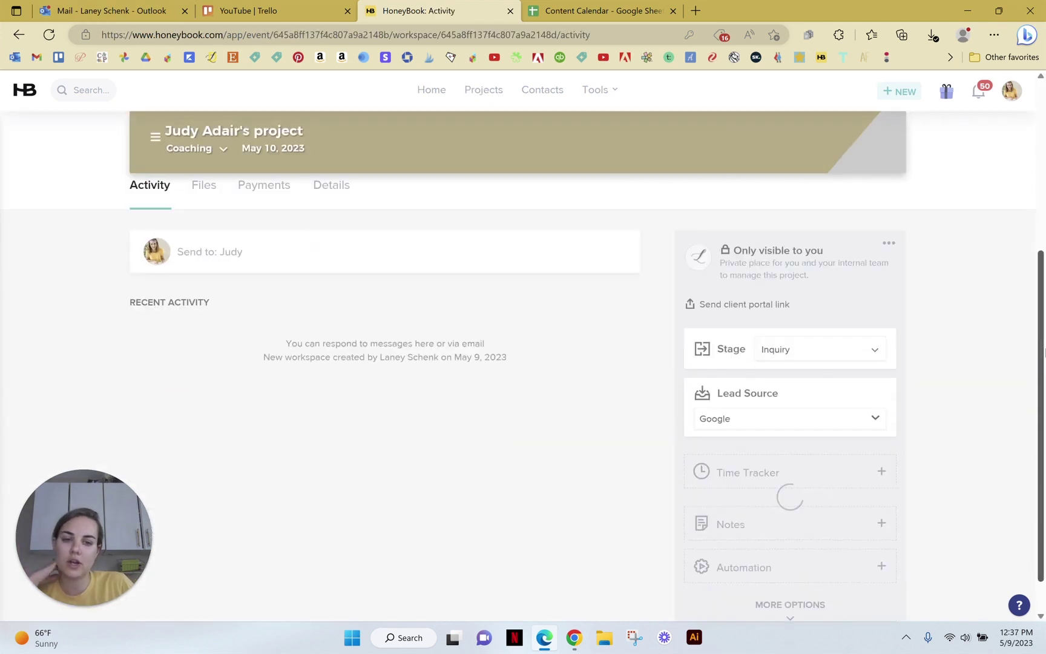
pyautogui.click(830, 526)
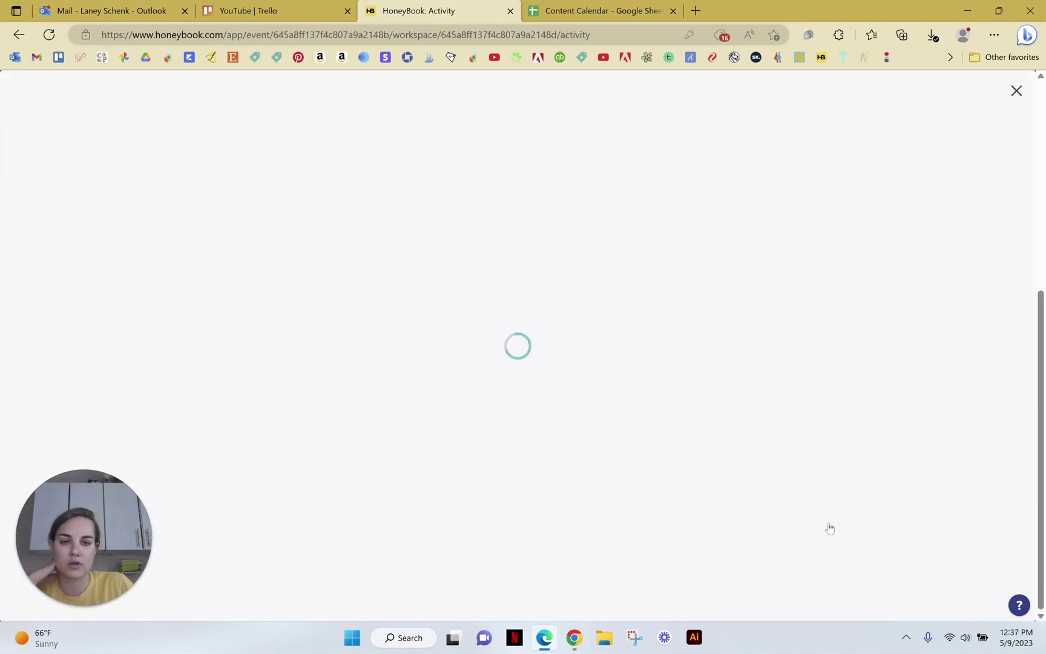
pyautogui.moveTo(713, 273)
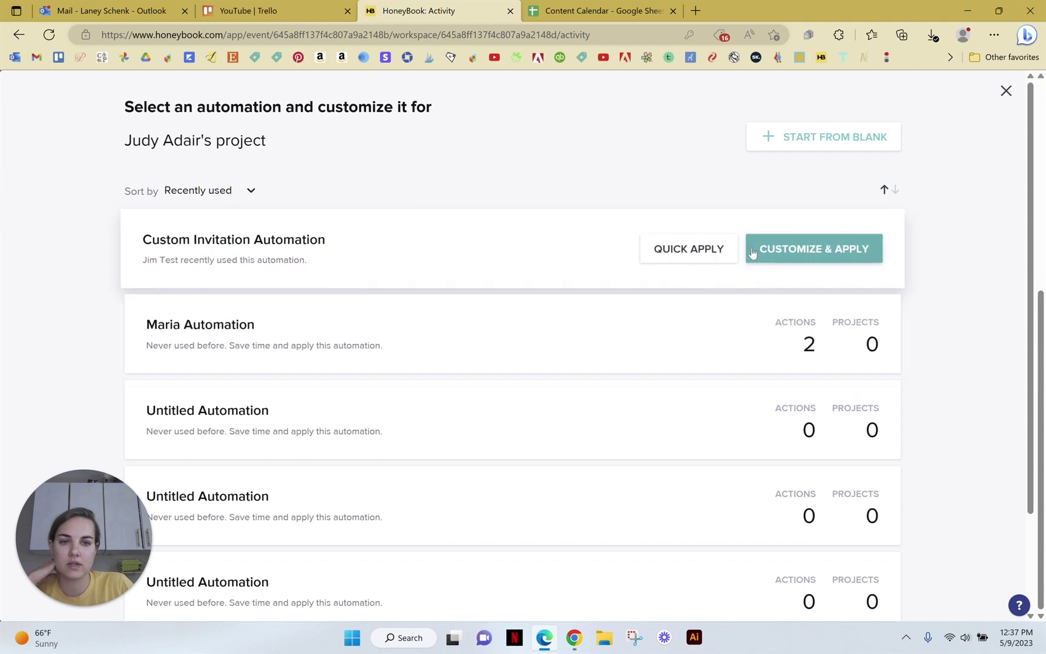
pyautogui.click(825, 261)
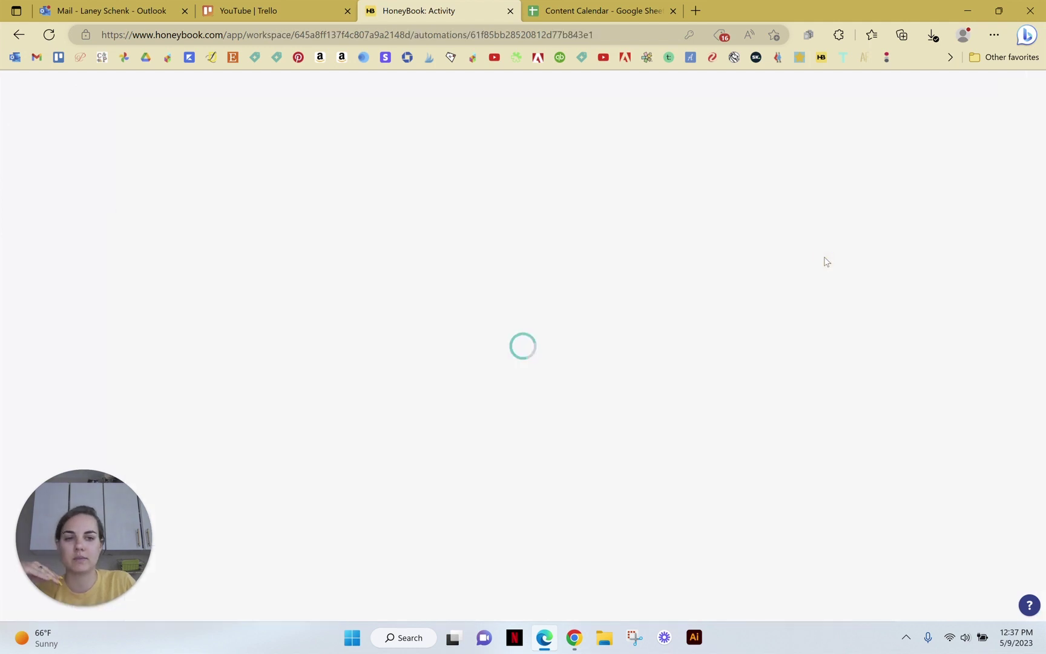
# - Review the Custom Invitation Automation steps and apply it to the project
pyautogui.scroll(-3, 735, 311)
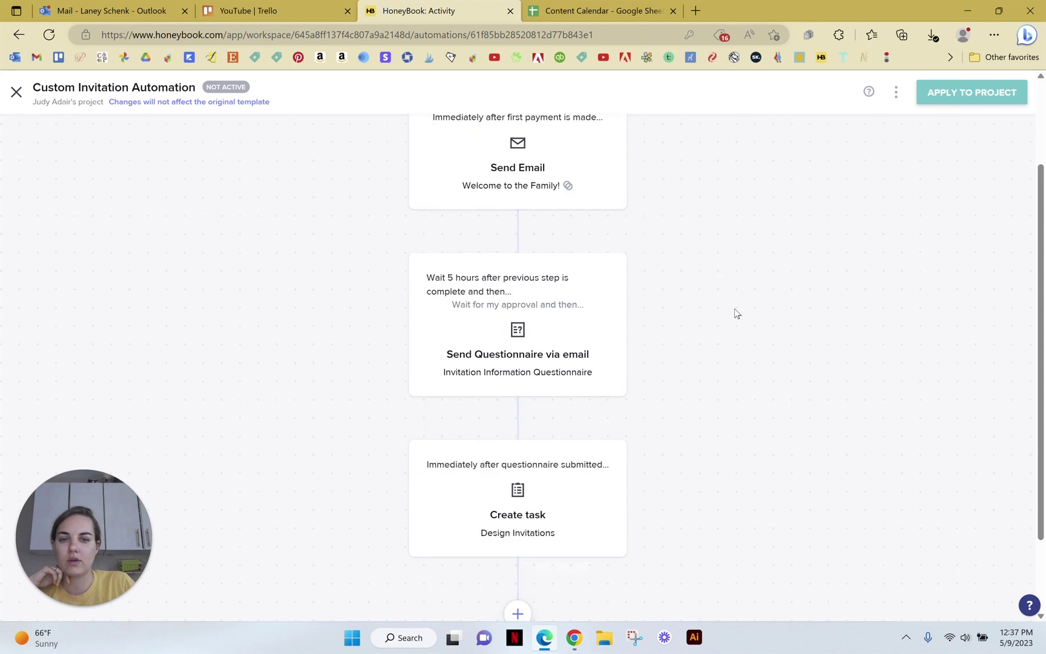
pyautogui.scroll(3, 733, 509)
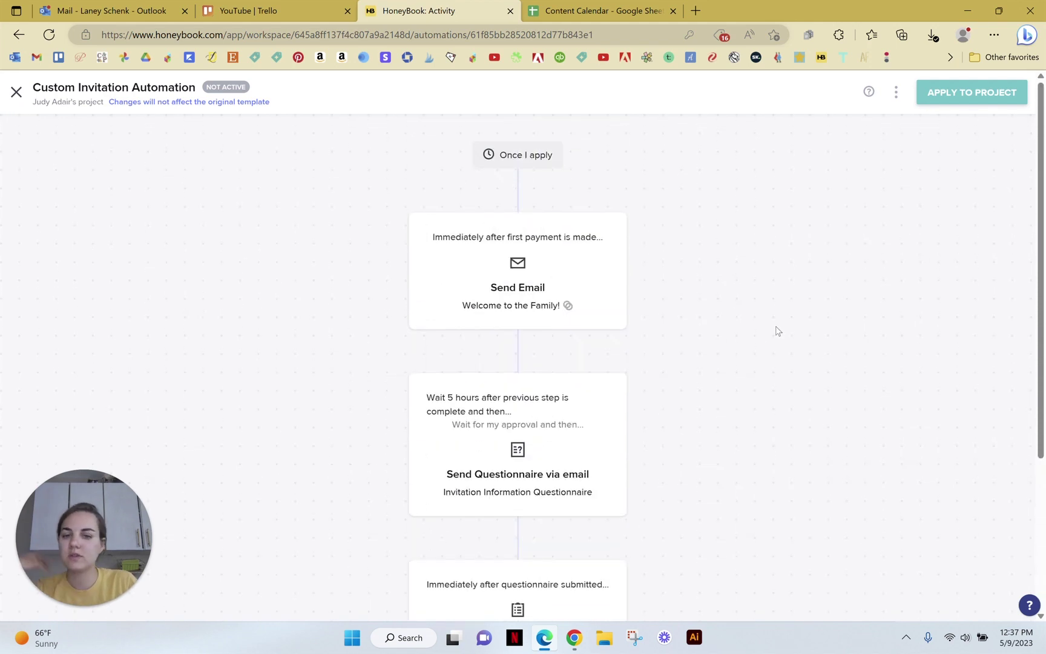
pyautogui.moveTo(485, 296)
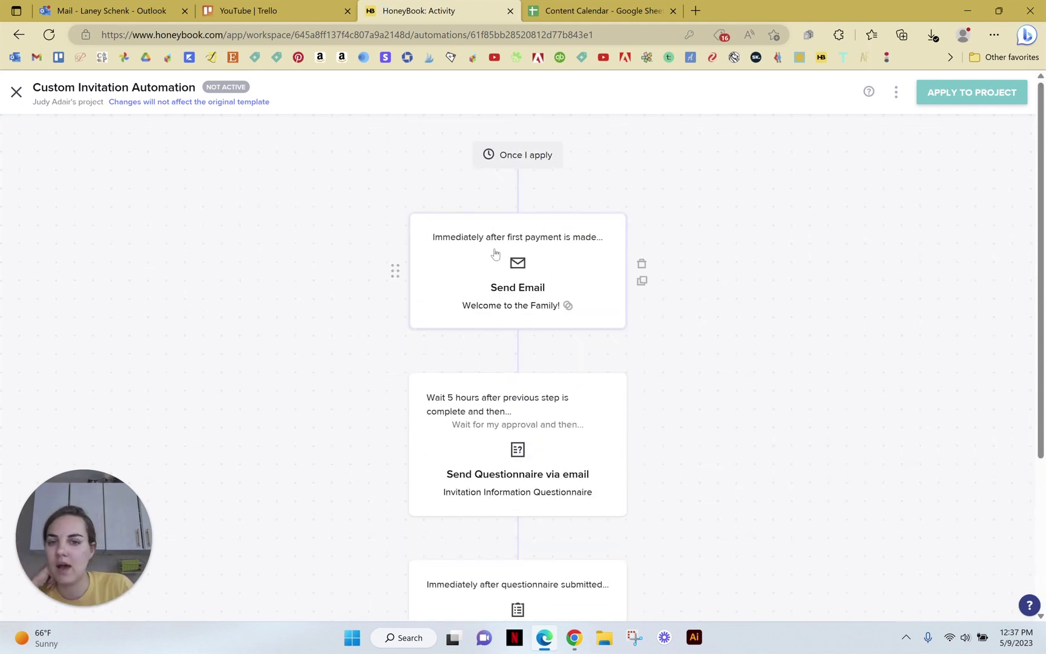
pyautogui.scroll(-3, 556, 305)
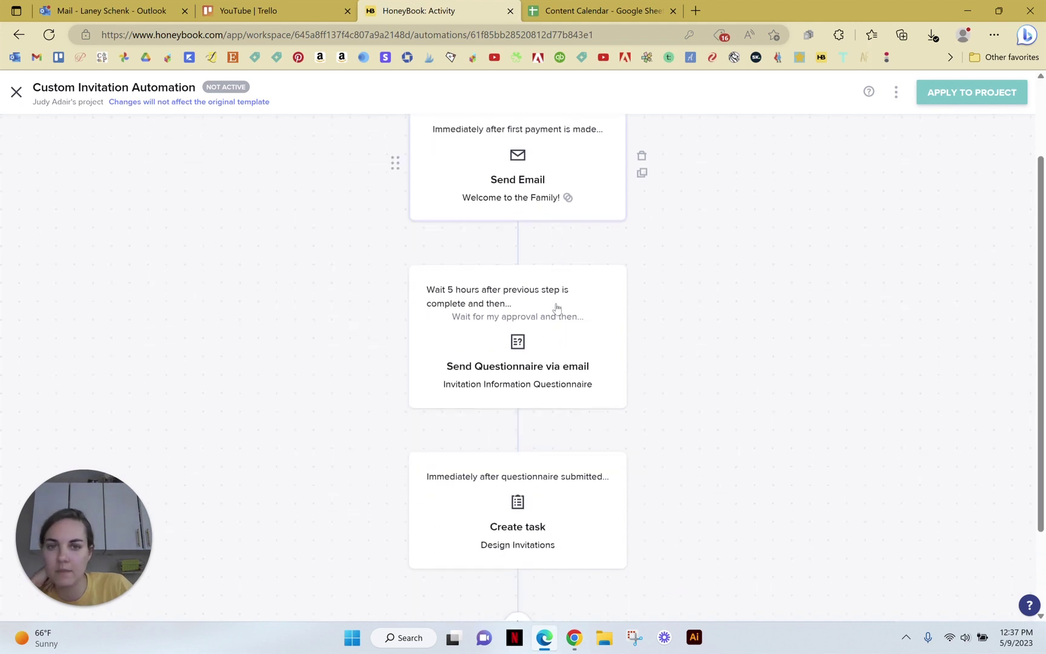
pyautogui.scroll(-1, 617, 311)
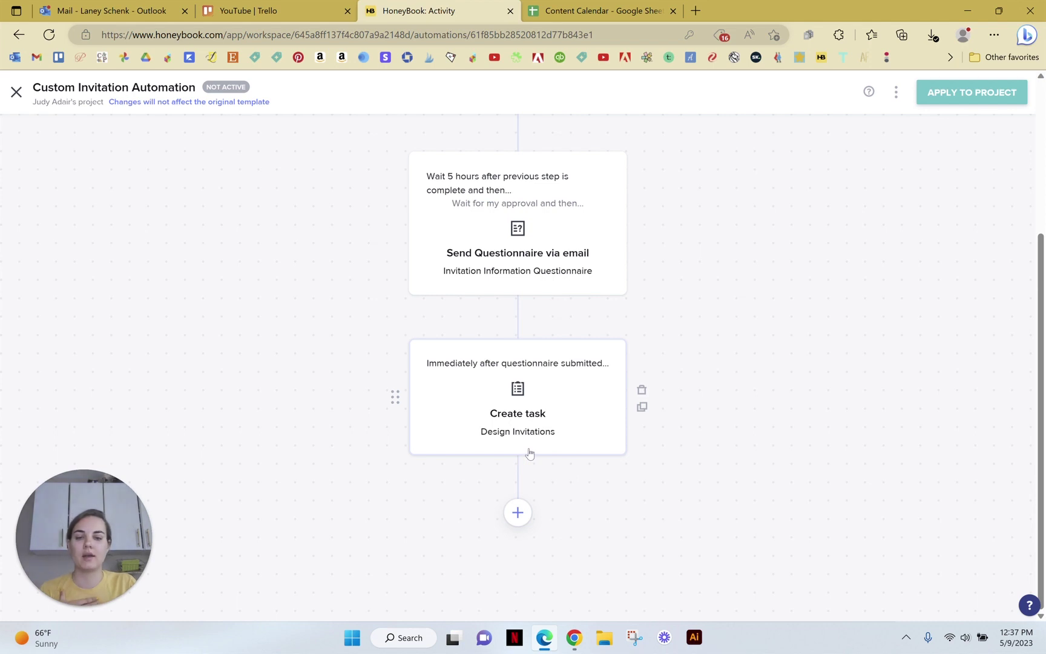
pyautogui.scroll(3, 567, 439)
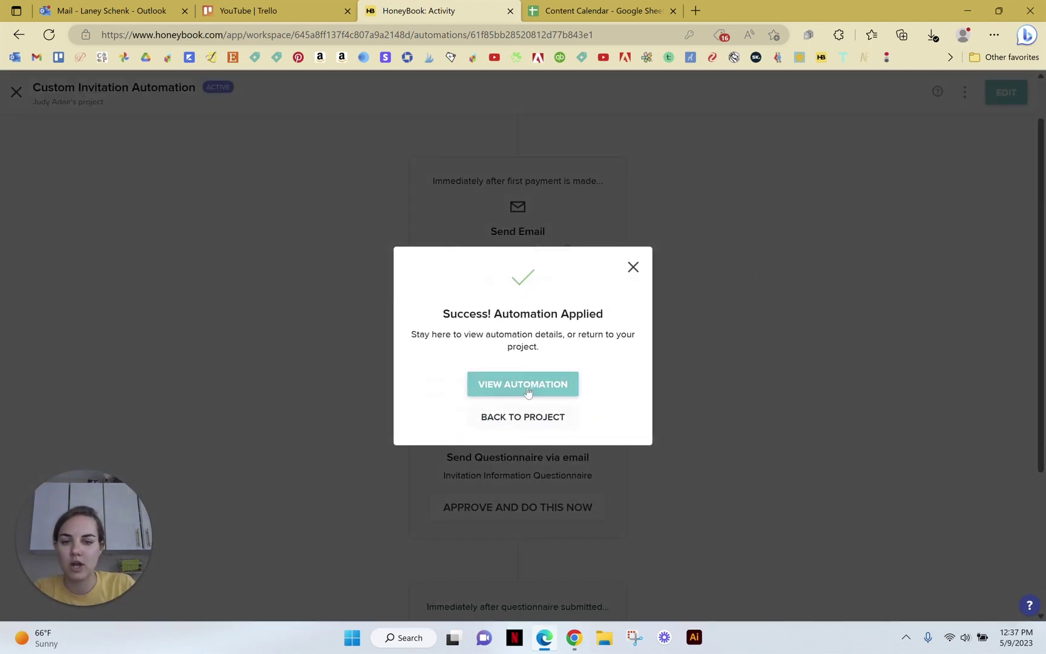
# - Check the active Custom Invitation Automation's three upcoming steps, then go back to Automations
pyautogui.click(527, 391)
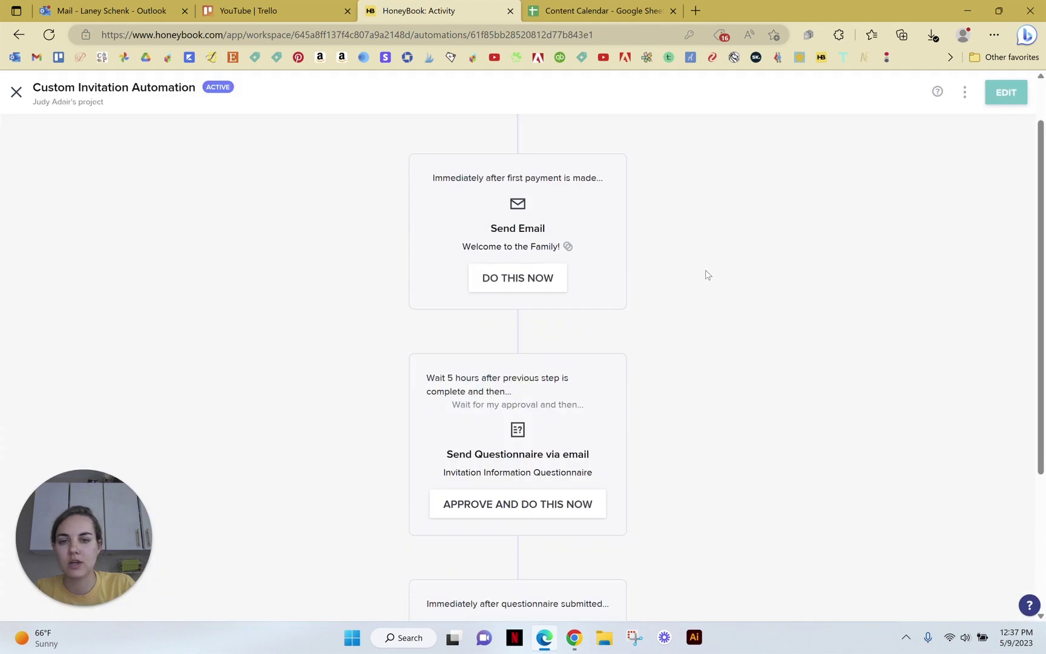
pyautogui.scroll(-3, 696, 282)
pyautogui.scroll(4, 684, 296)
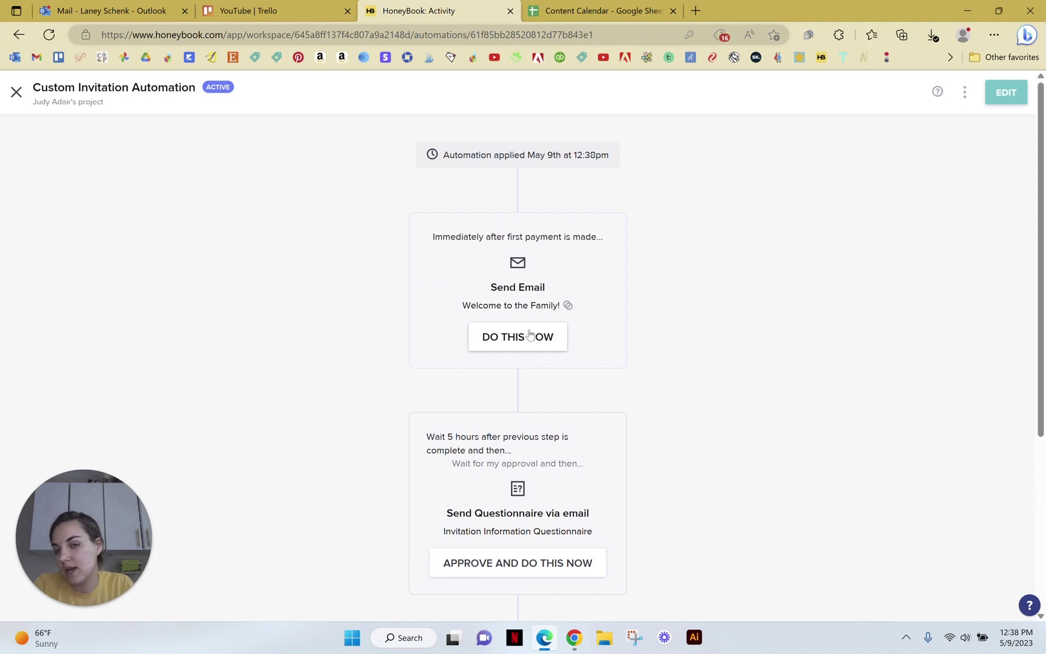
pyautogui.scroll(-4, 530, 334)
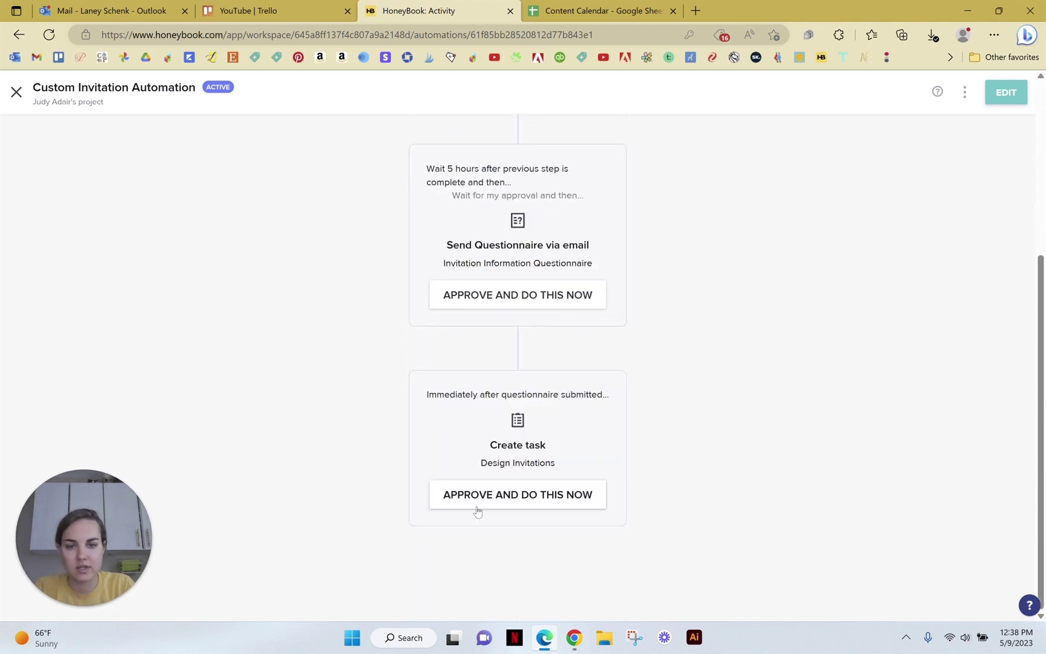
pyautogui.scroll(4, 724, 439)
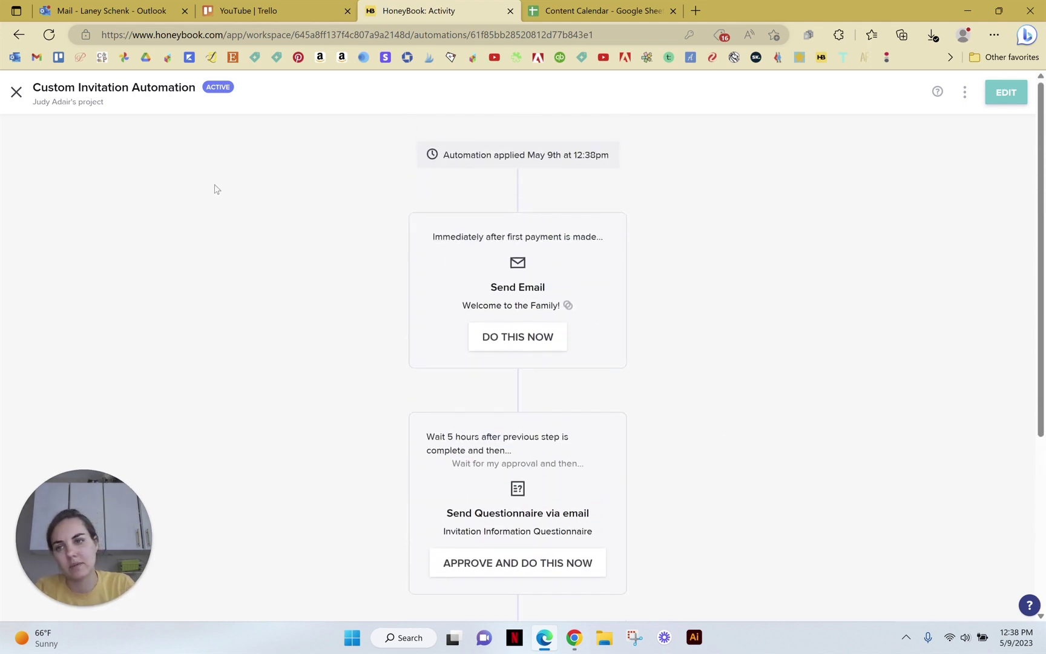
pyautogui.click(20, 93)
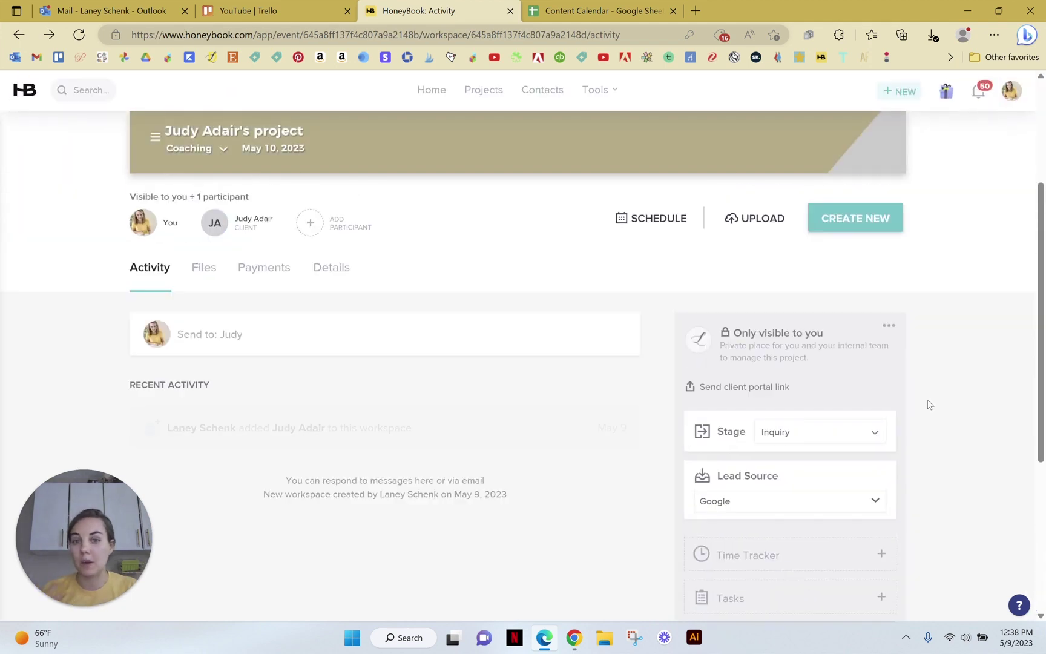
pyautogui.scroll(-4, 545, 407)
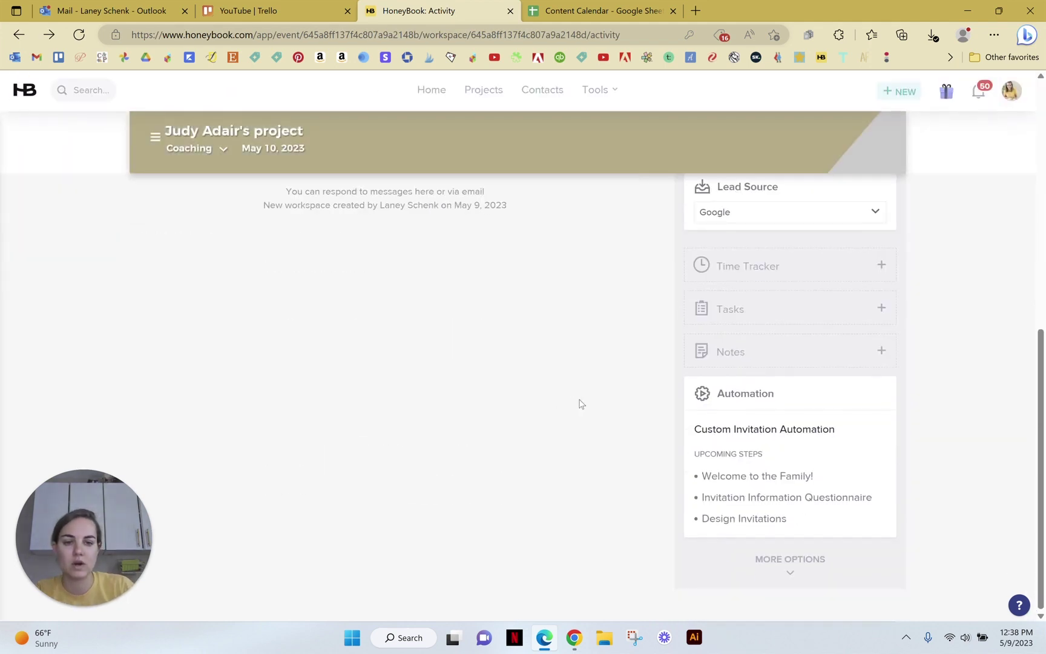
pyautogui.click(745, 392)
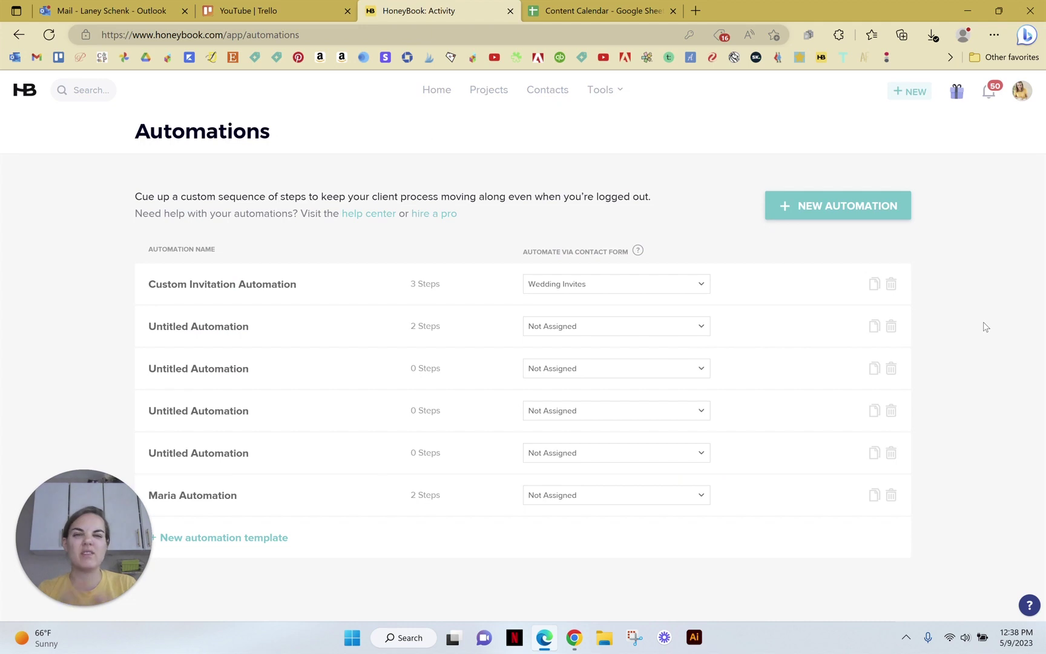